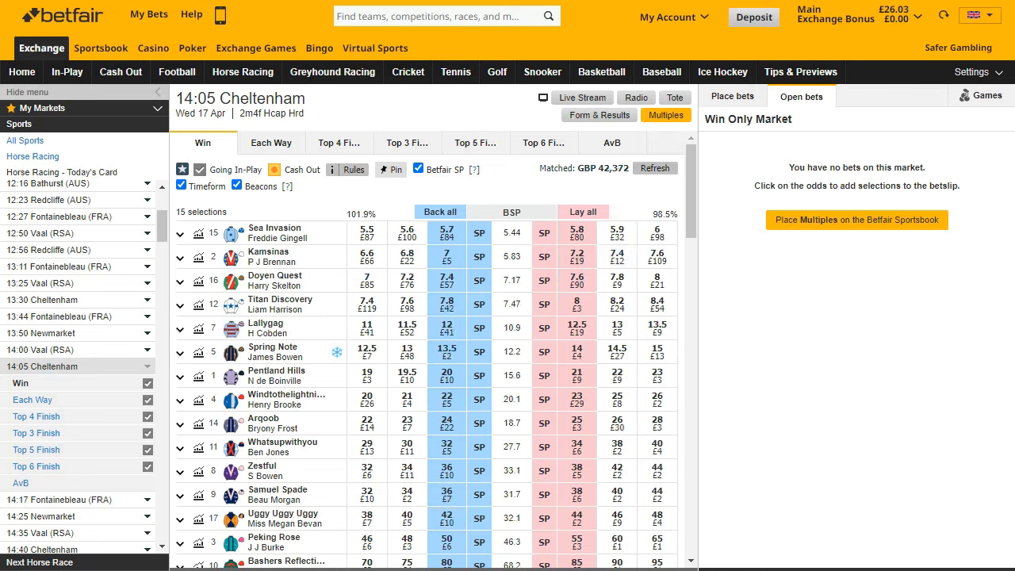
# Examine the rank2tts system's runner selections by race and compare them with the 14:05 Cheltenham win market on Betfair.
pyautogui.click(258, 1)
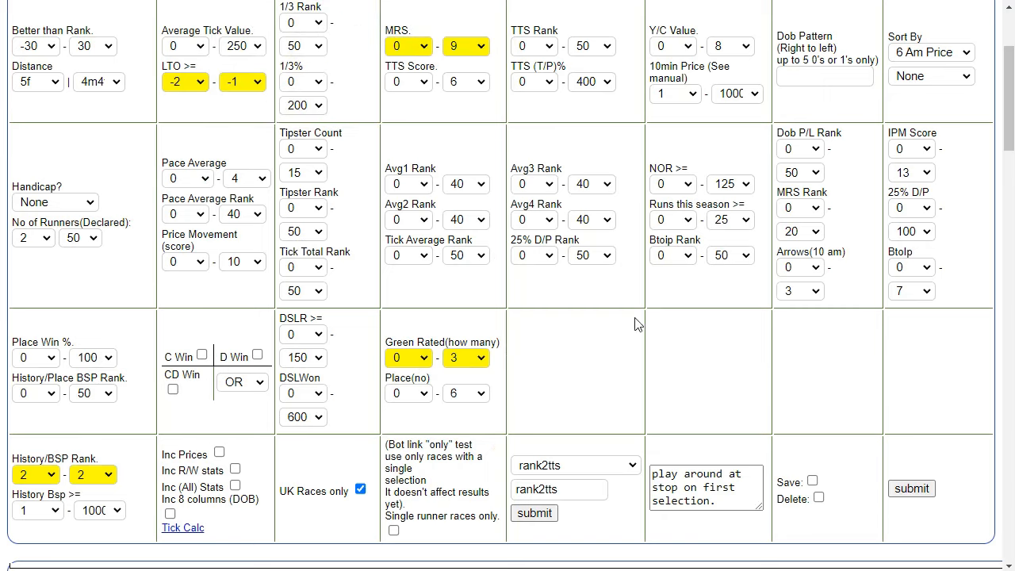
pyautogui.scroll(-4, 635, 324)
pyautogui.scroll(-1, 725, 310)
pyautogui.scroll(-1, 608, 345)
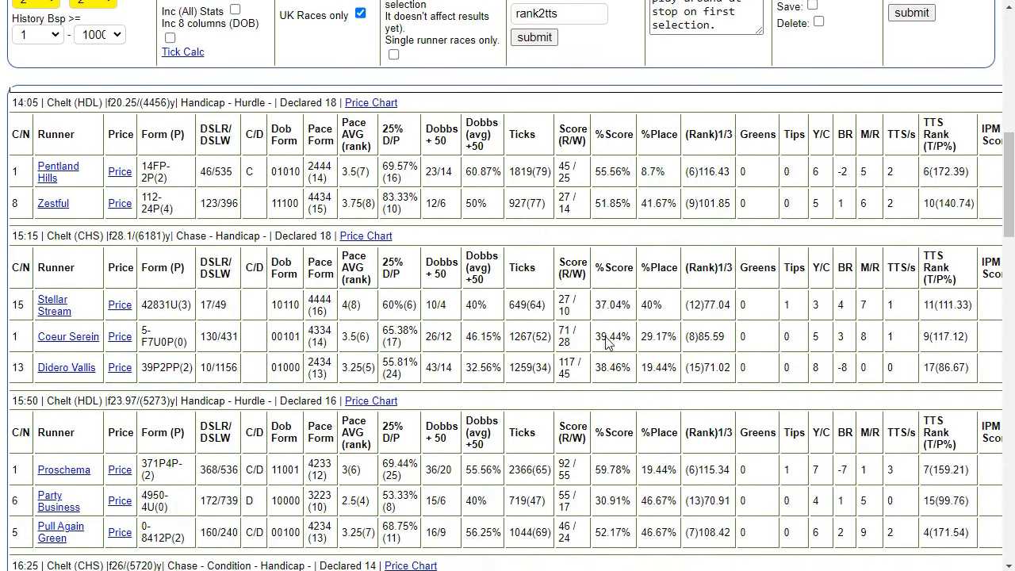
pyautogui.scroll(-4, 608, 343)
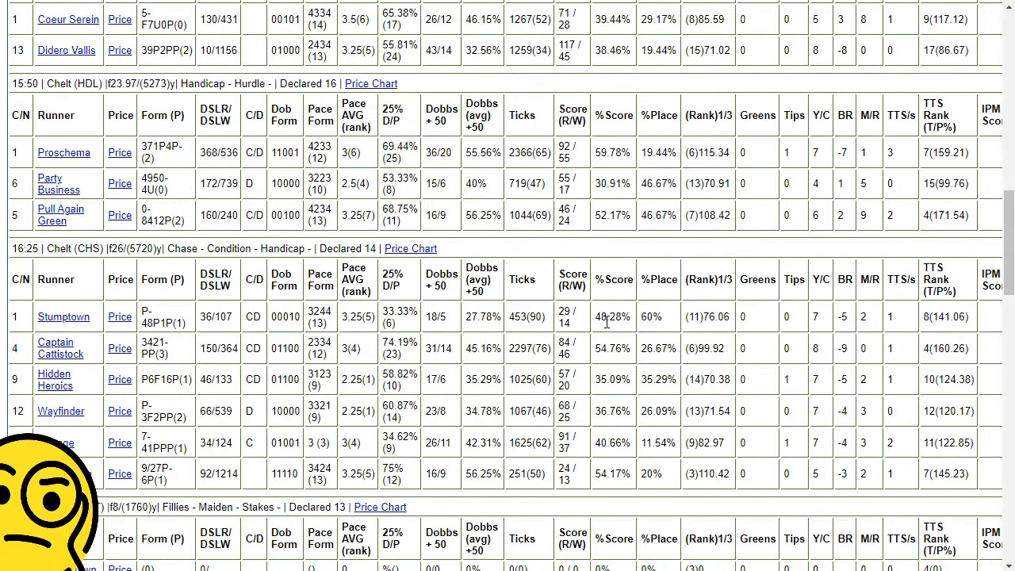
pyautogui.scroll(4, 607, 321)
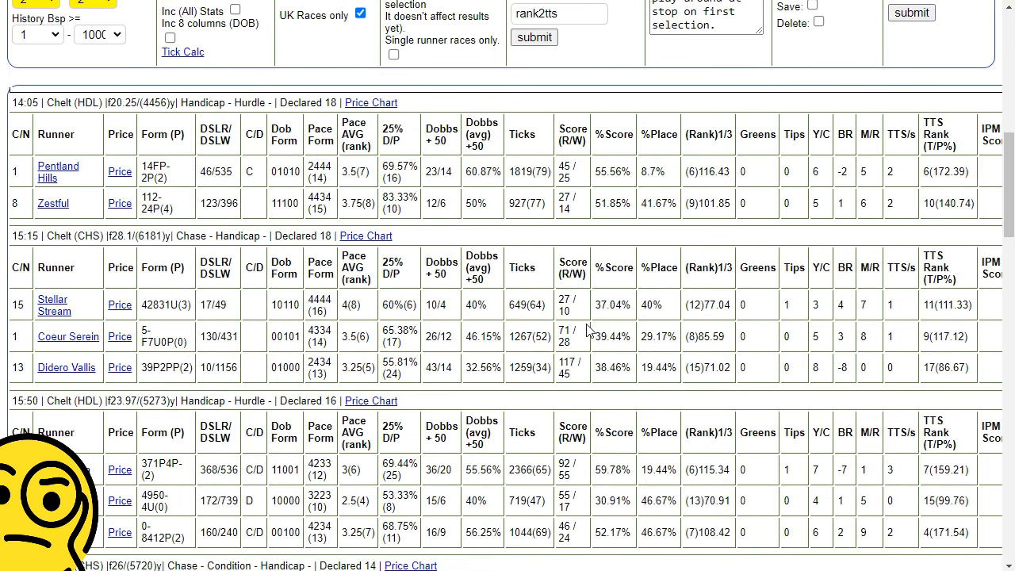
pyautogui.scroll(1, 588, 330)
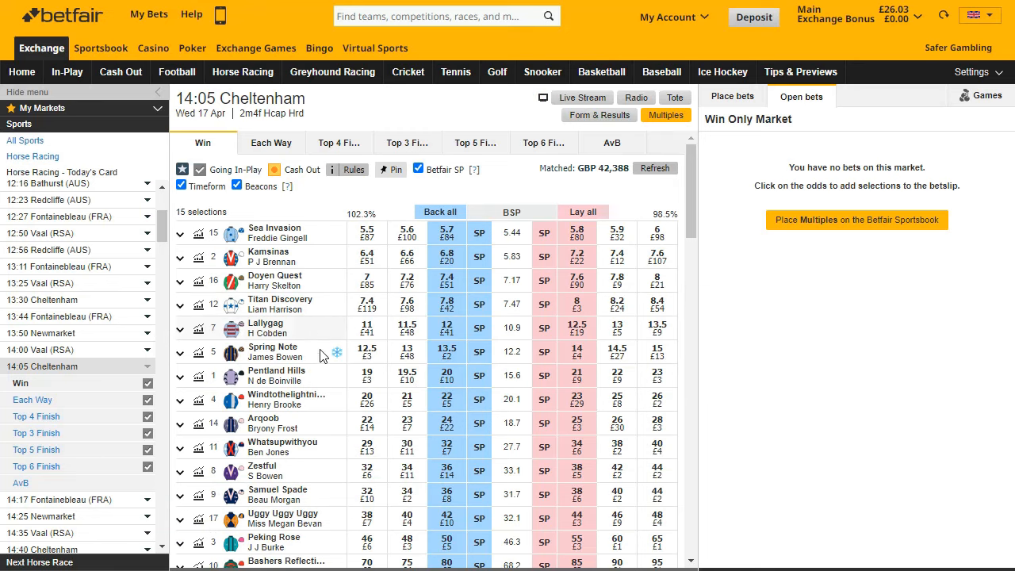
pyautogui.scroll(-1, 381, 400)
pyautogui.scroll(-2, 383, 402)
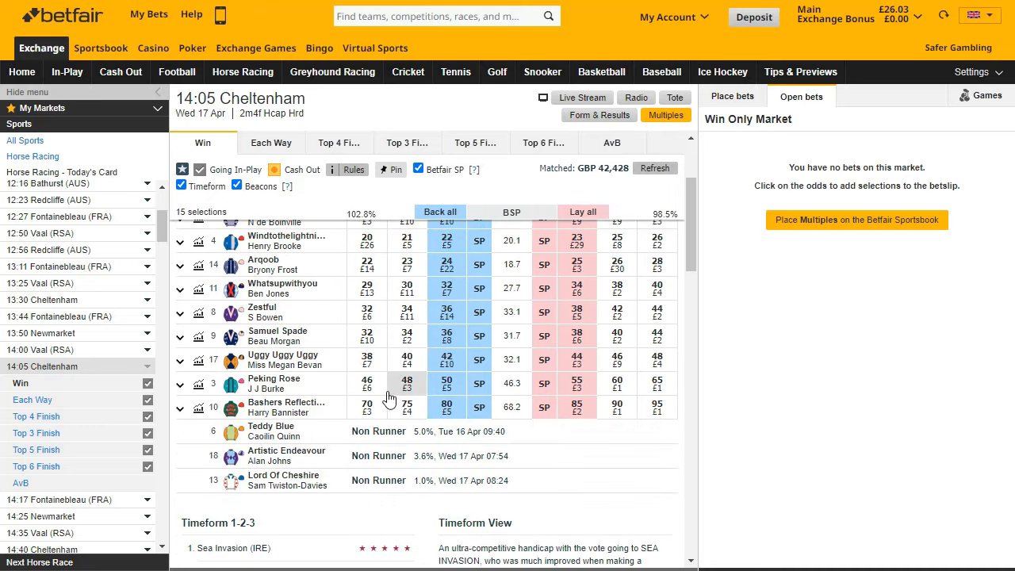
pyautogui.scroll(1, 389, 399)
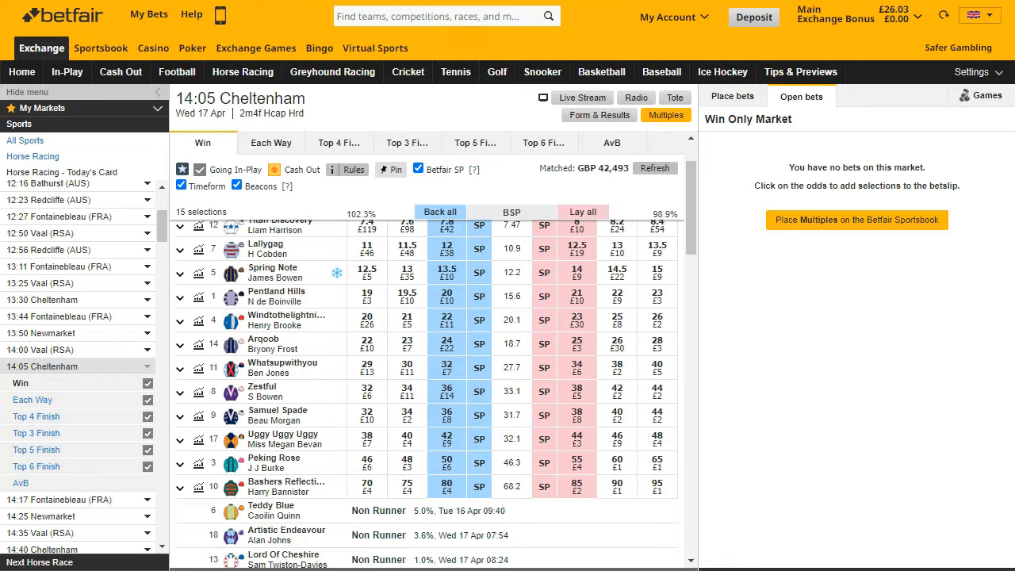
# Return to the rank2tts results page and generate the plain list of daily selections.
pyautogui.hotkey('ctrl', 'Tab')
pyautogui.scroll(-3, 436, 334)
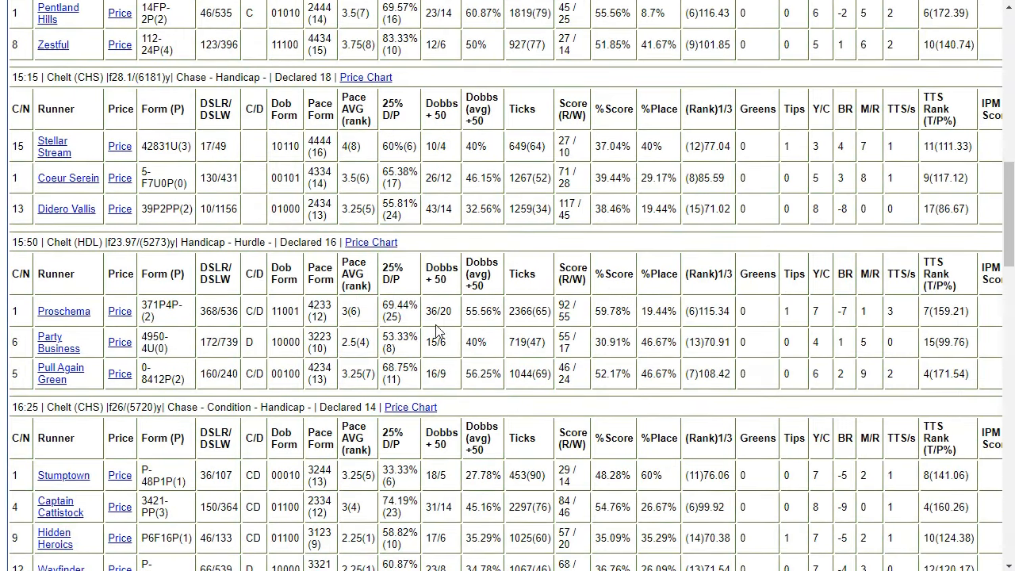
pyautogui.scroll(-1, 443, 310)
pyautogui.scroll(-1, 443, 310)
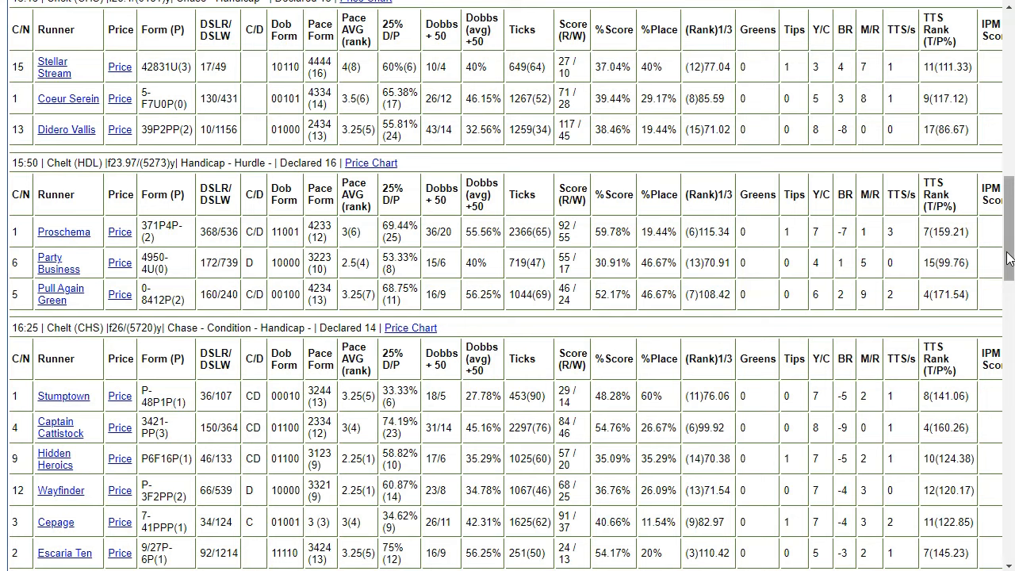
pyautogui.moveTo(1009, 254); pyautogui.dragTo(1009, 384)
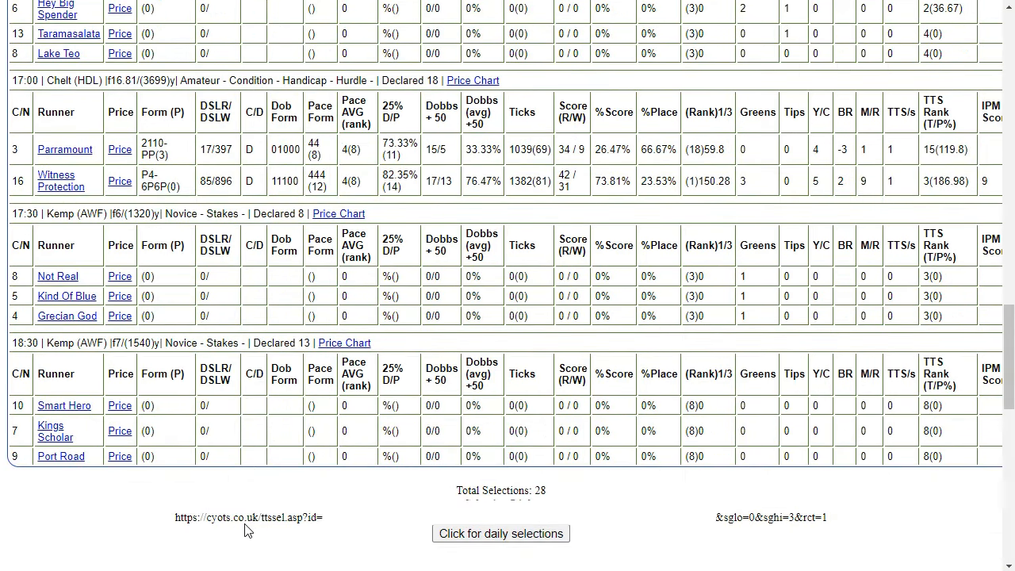
pyautogui.click(515, 534)
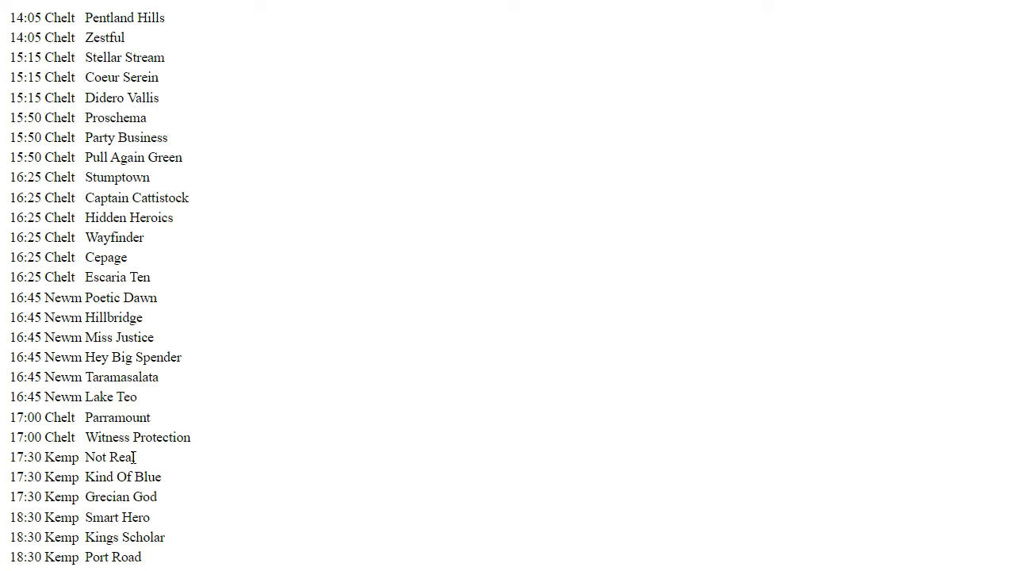
# Copy the complete daily selections list, from 14:05 Pentland Hills through 18:30 Port Road.
pyautogui.moveTo(175, 564); pyautogui.dragTo(58, 53)
pyautogui.rightClick(57, 53)
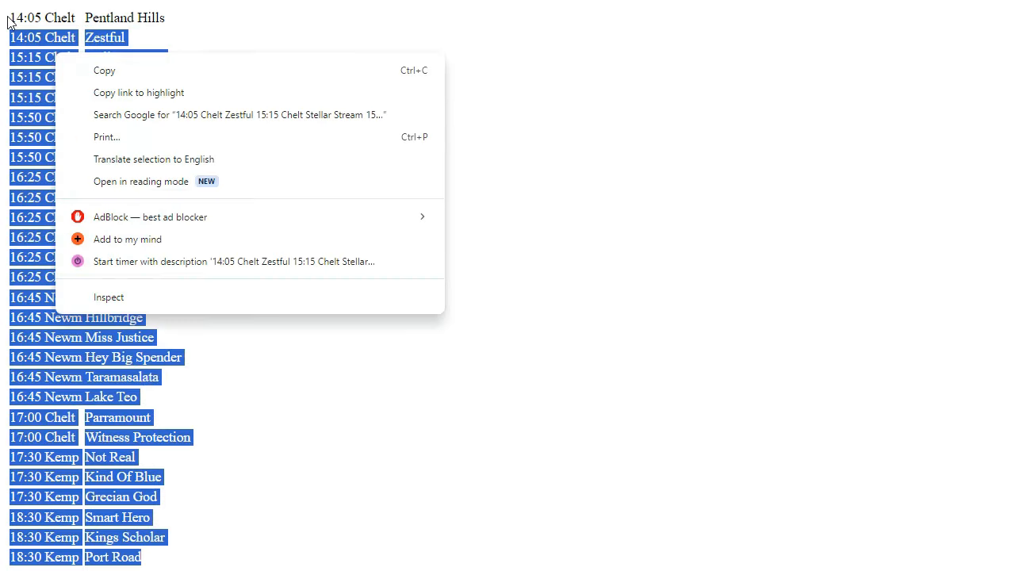
pyautogui.keyDown('shift'); pyautogui.click(8, 18); pyautogui.keyUp('shift')
pyautogui.rightClick(49, 45)
pyautogui.click(78, 61)
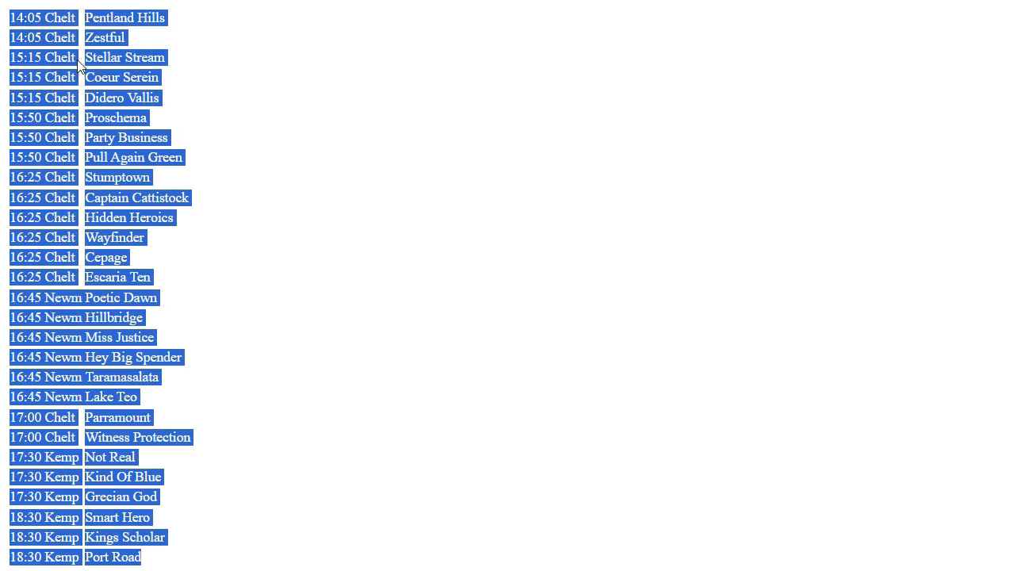
# Switch to the Notepad list of selections grouped by race, review it, and move its window aside.
pyautogui.hotkey('alt', 'Tab')
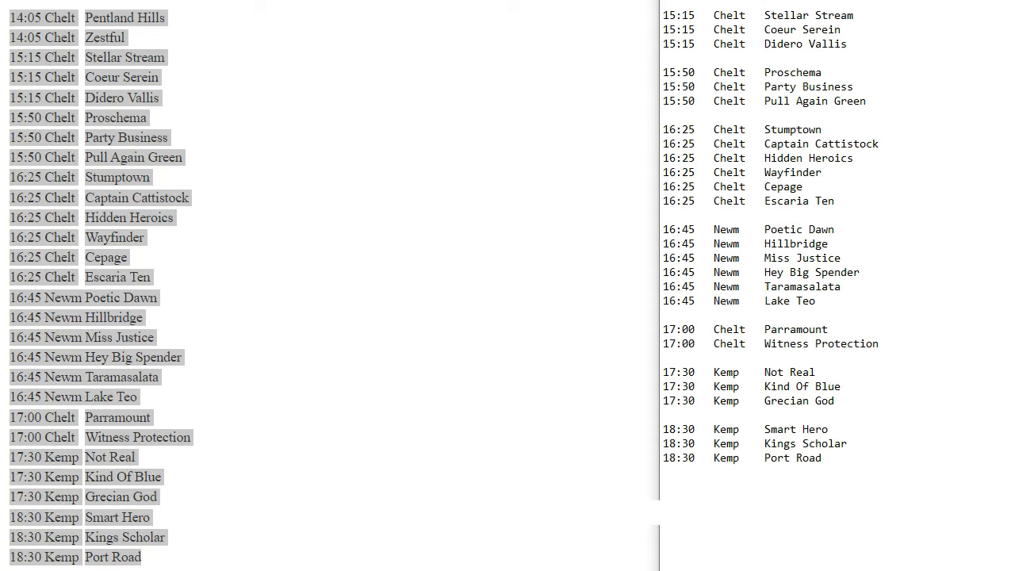
pyautogui.moveTo(806, 0); pyautogui.dragTo(616, 22)
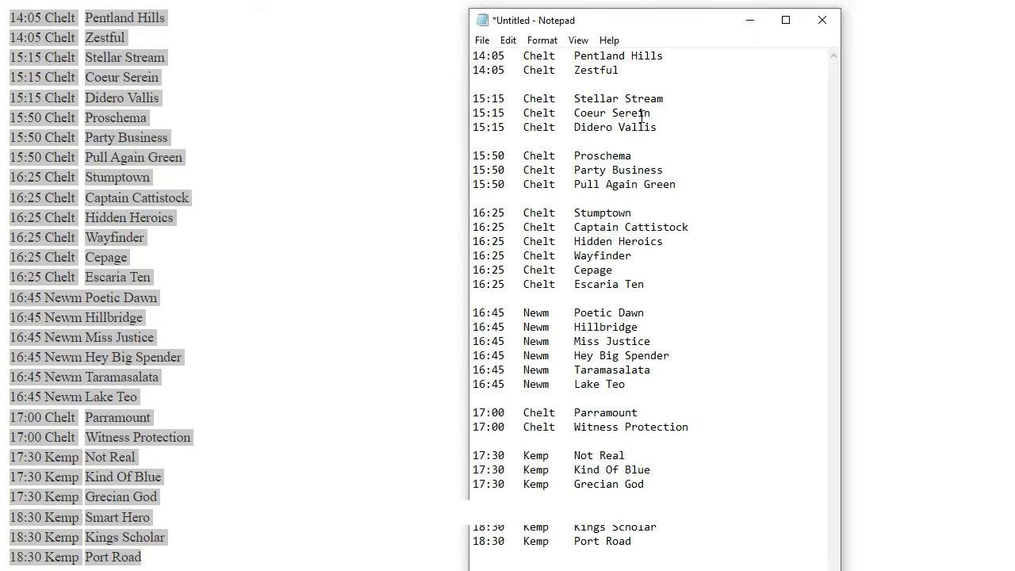
pyautogui.moveTo(689, 21); pyautogui.dragTo(1014, 28)
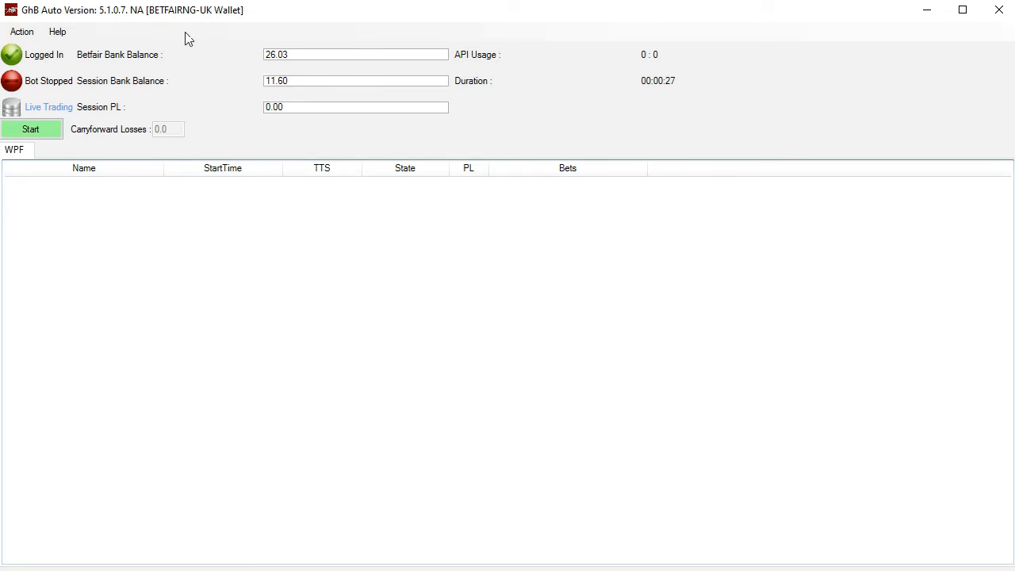
pyautogui.click(22, 32)
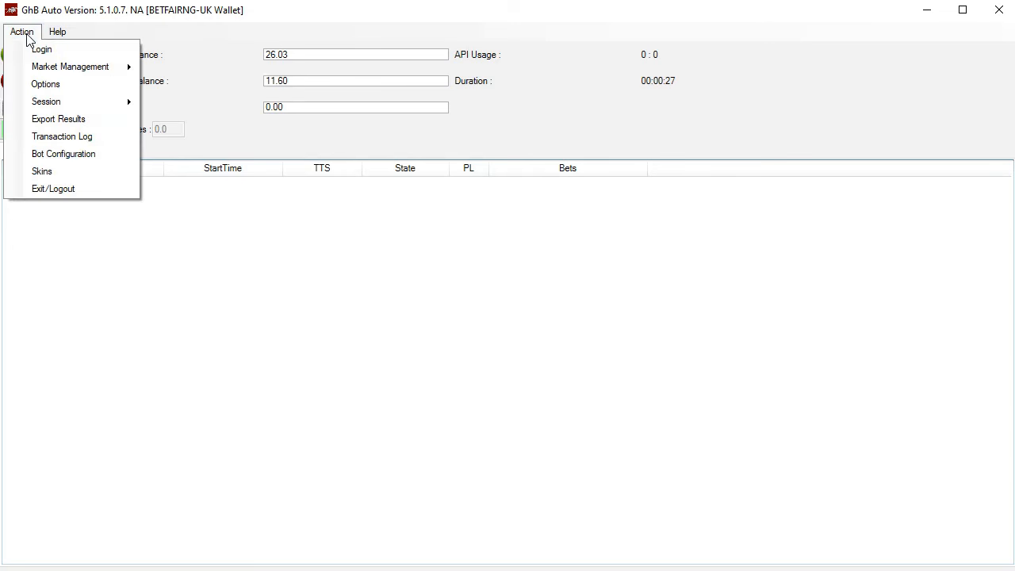
pyautogui.click(78, 156)
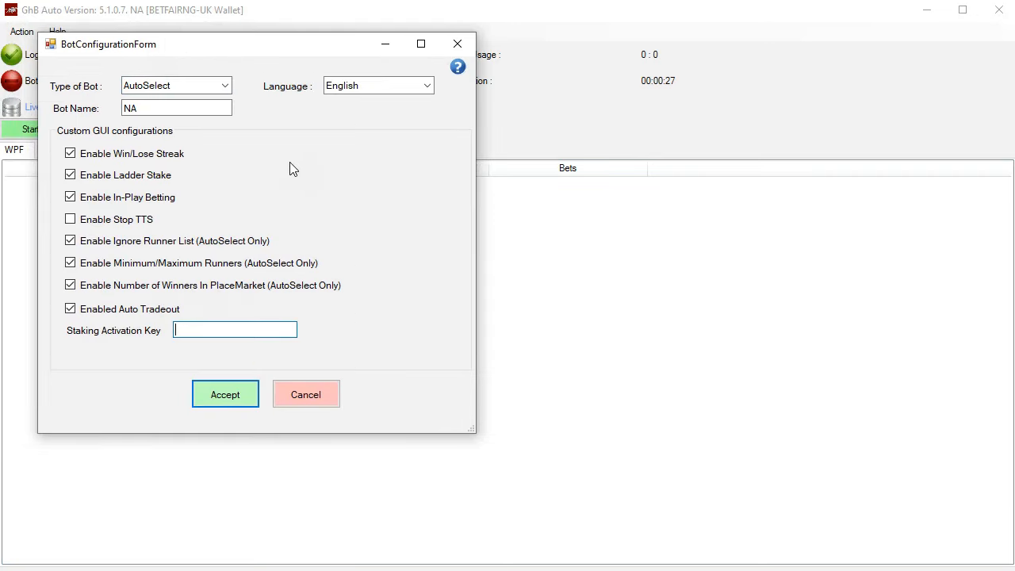
pyautogui.click(225, 86)
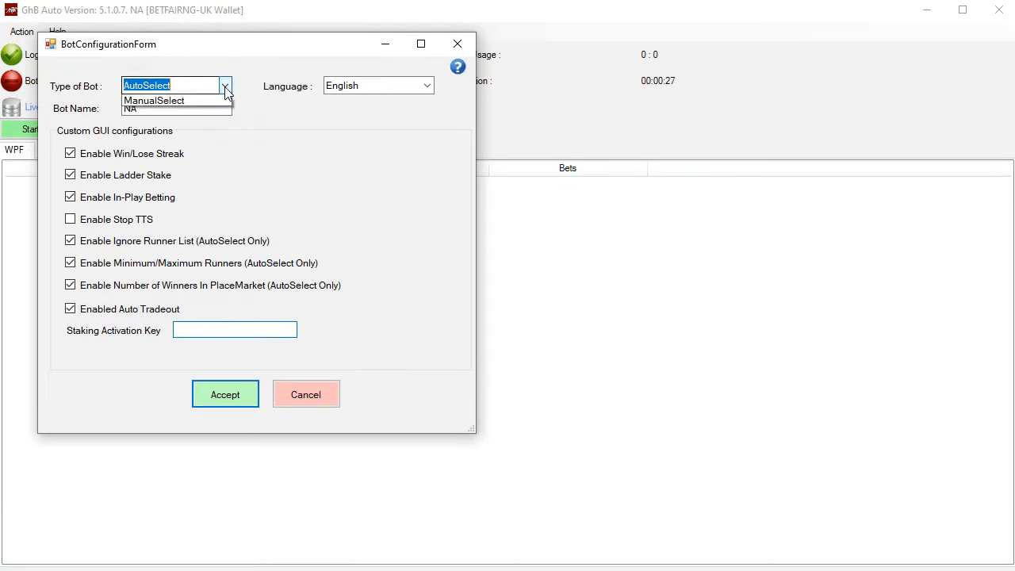
pyautogui.click(207, 112)
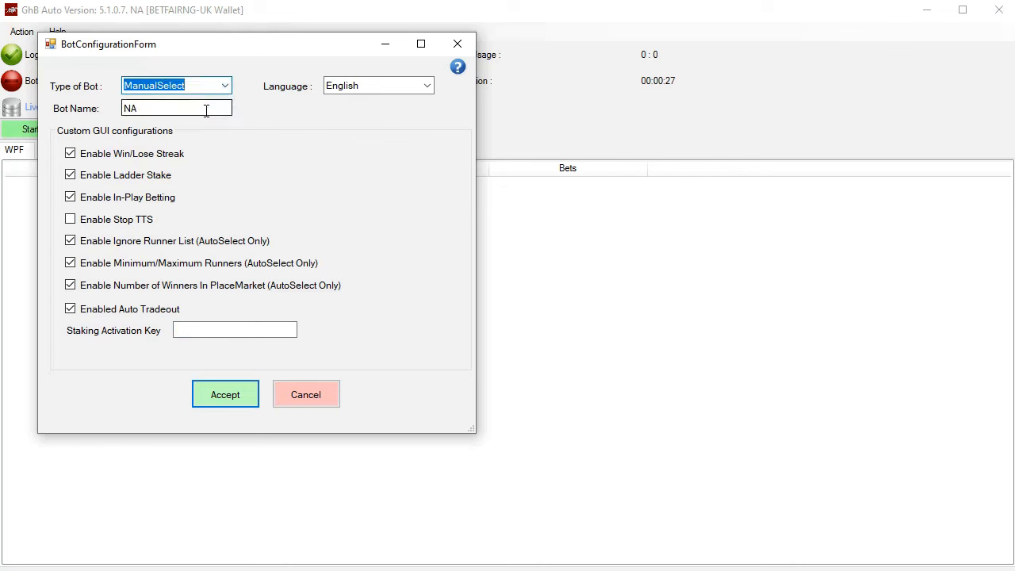
pyautogui.click(223, 86)
pyautogui.click(188, 100)
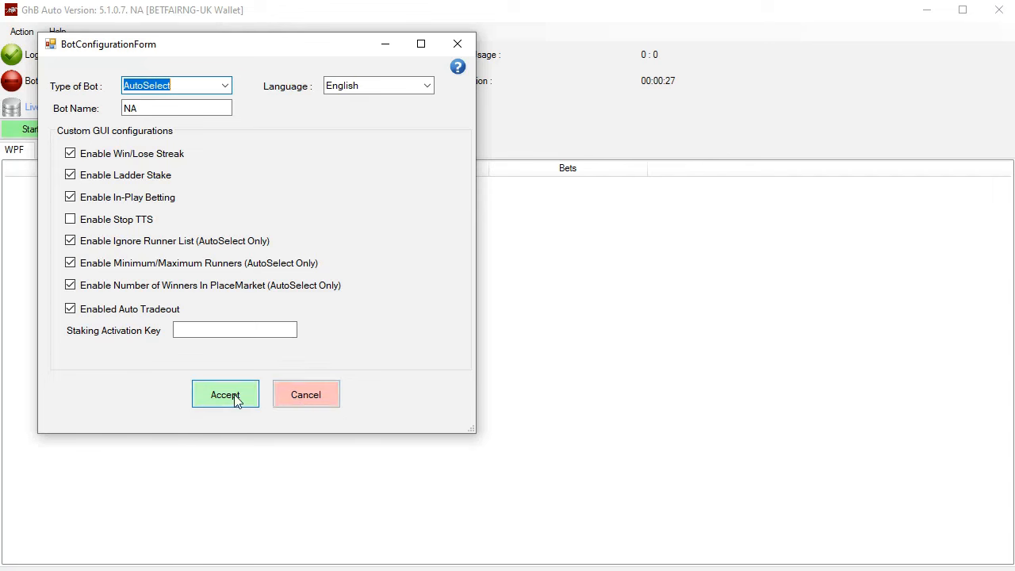
pyautogui.click(334, 397)
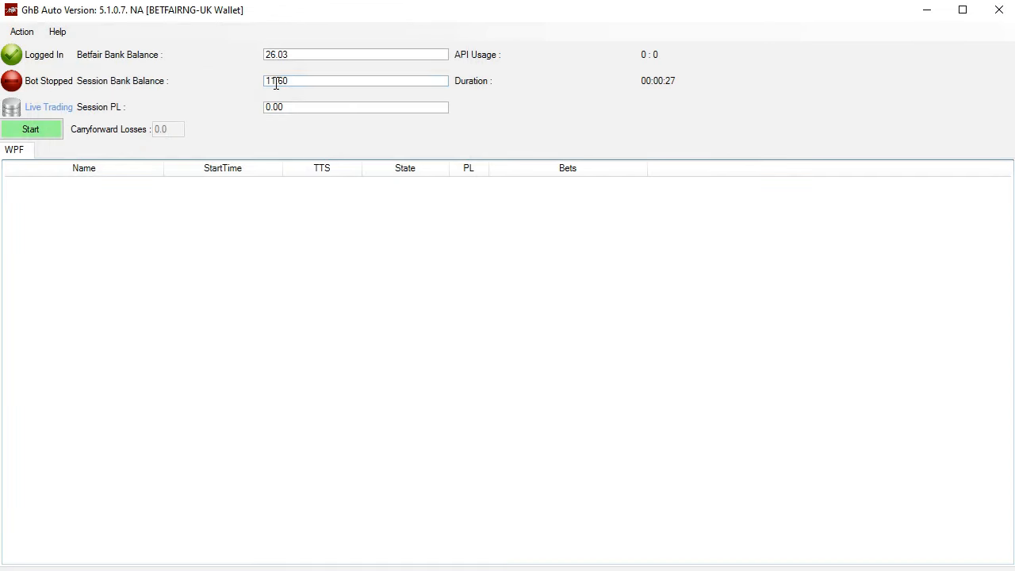
# Open the bot's options and review the Back and Lay bet settings for automatic selection.
pyautogui.click(14, 32)
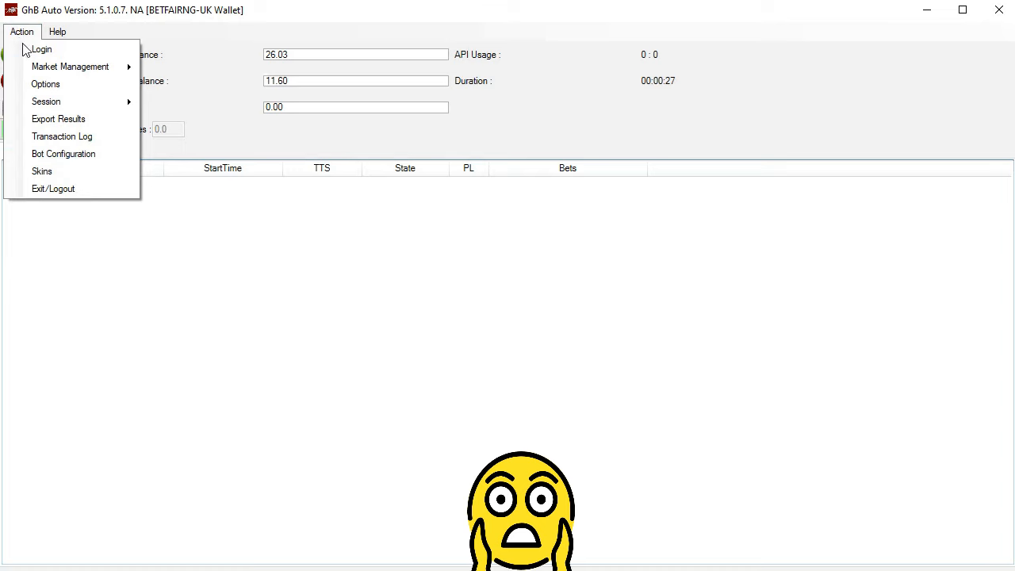
pyautogui.click(44, 85)
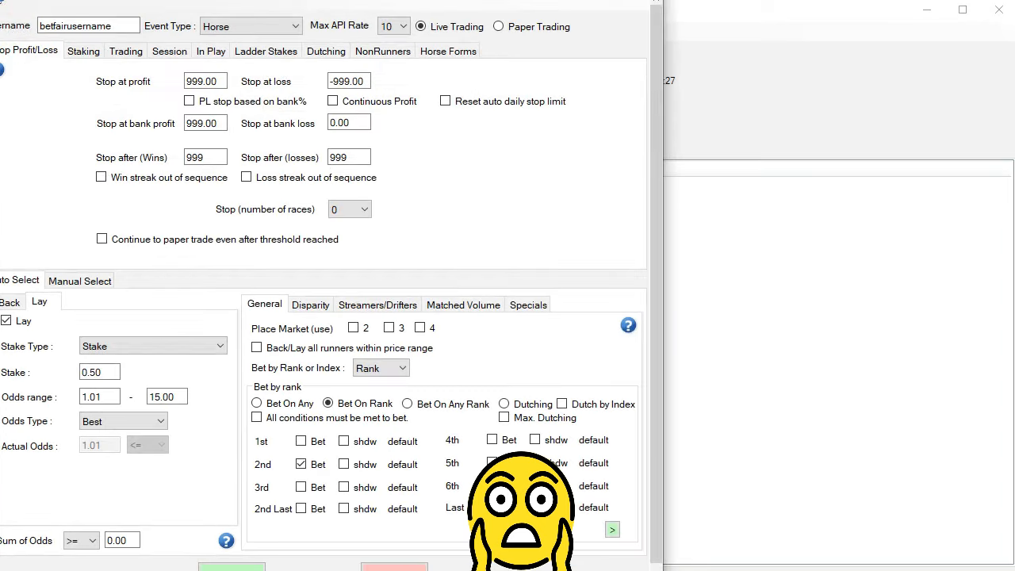
pyautogui.moveTo(16, 1); pyautogui.dragTo(107, 22)
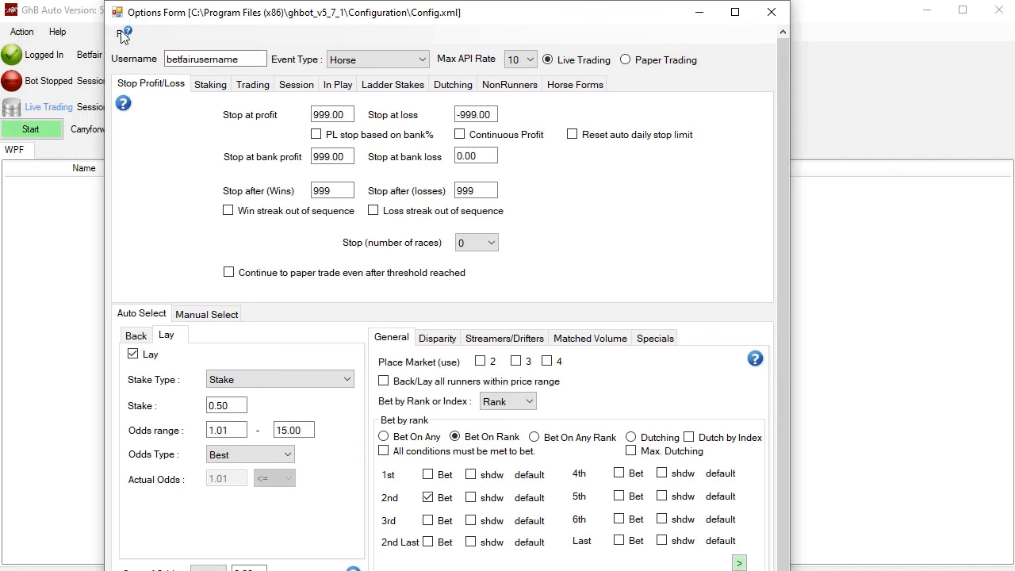
pyautogui.click(135, 337)
pyautogui.click(166, 336)
pyautogui.click(133, 340)
pyautogui.click(164, 338)
# Review the session bank and start-betting time settings, and accept the options.
pyautogui.click(286, 87)
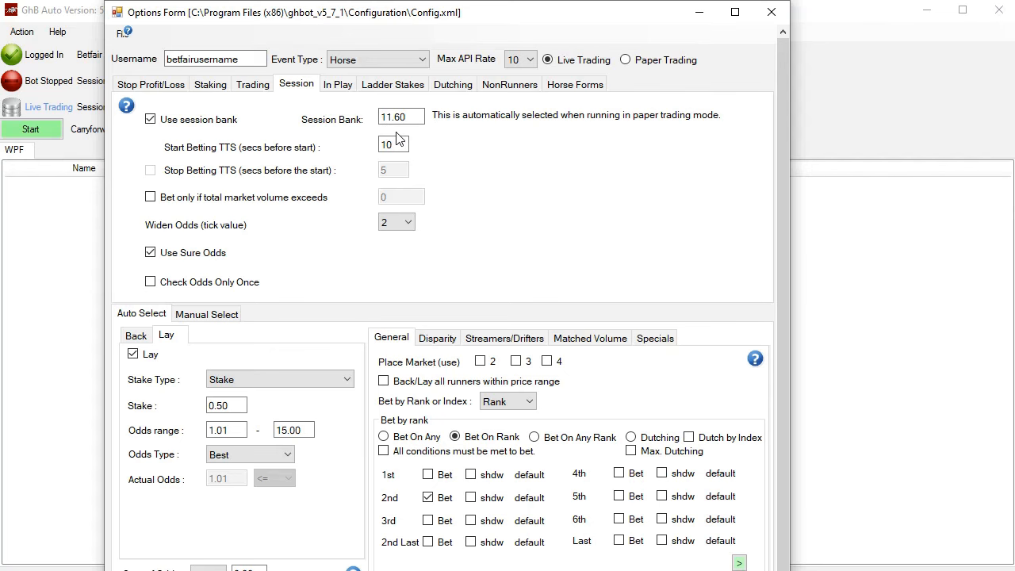
pyautogui.click(391, 144)
pyautogui.moveTo(626, 19); pyautogui.dragTo(624, 0)
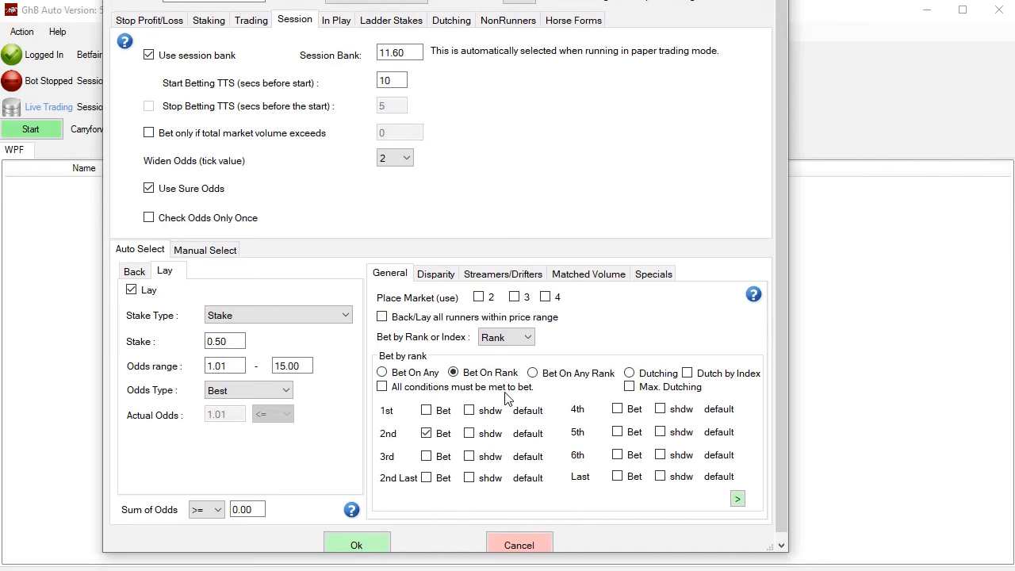
pyautogui.click(367, 550)
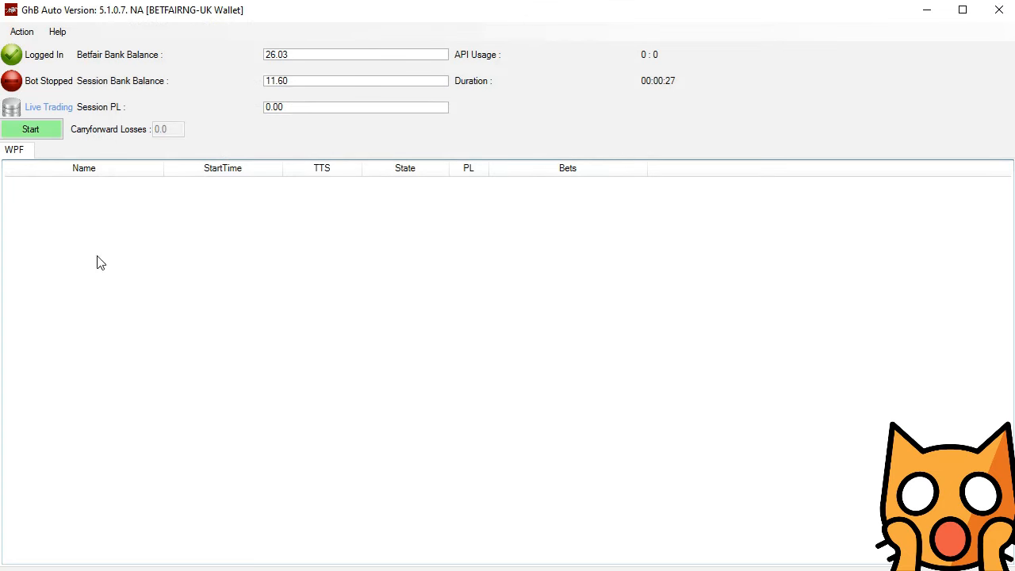
# Open the Add Markets window and reposition it so the whole race list is accessible.
pyautogui.click(24, 33)
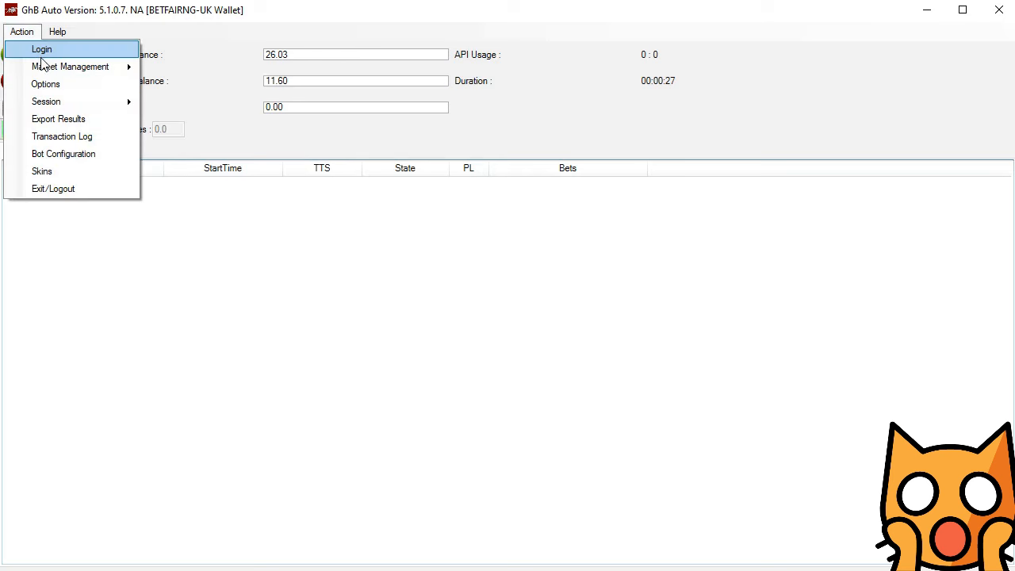
pyautogui.moveTo(72, 68)
pyautogui.click(192, 68)
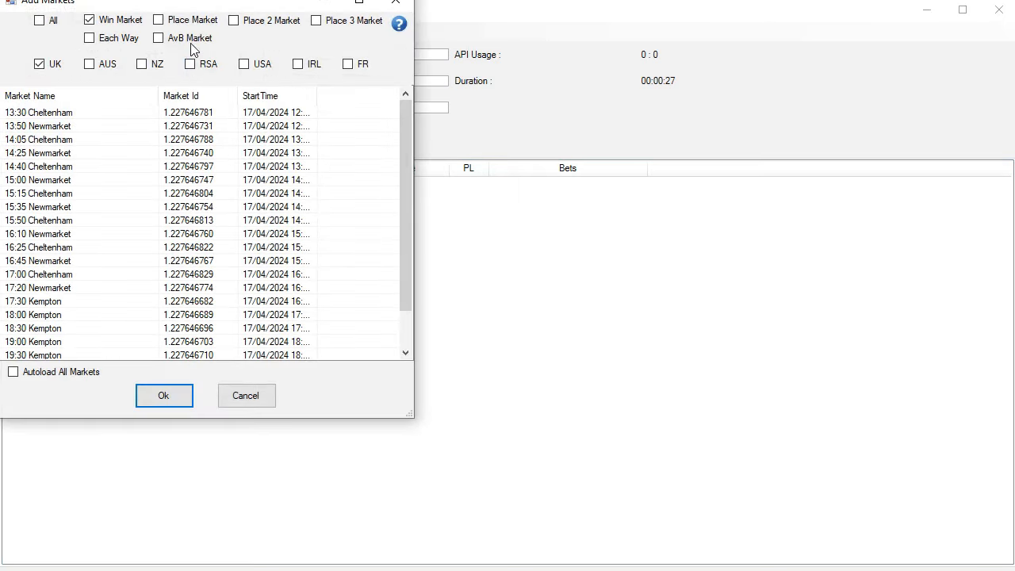
pyautogui.moveTo(171, 10); pyautogui.dragTo(197, 36)
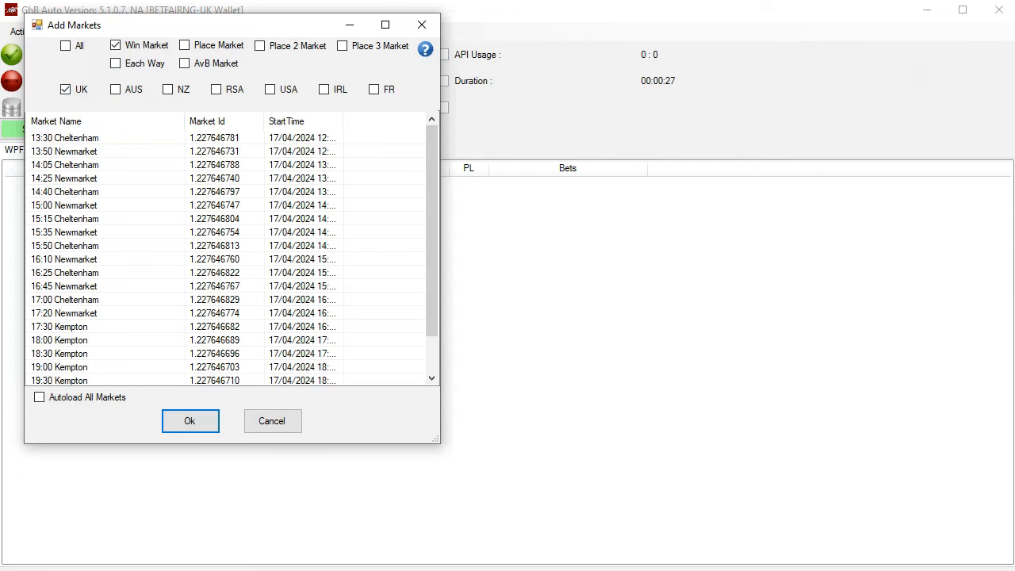
# Check the Notepad list and add the 14:05, 15:15, 15:50, 16:25 and 17:00 Cheltenham, 16:45 Newmarket, and 17:30 and 18:30 Kempton win markets.
pyautogui.moveTo(1014, 34); pyautogui.dragTo(842, 33)
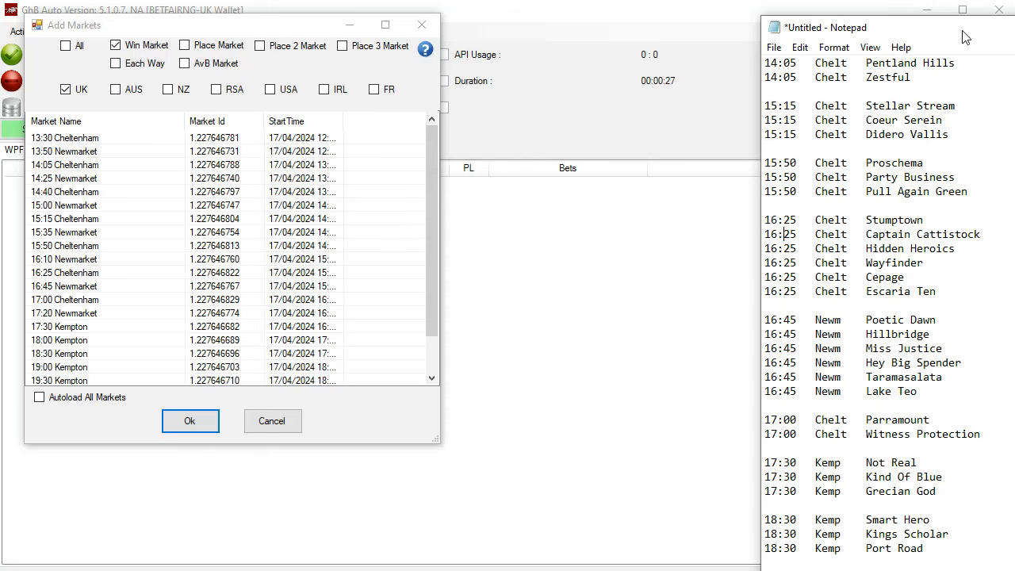
pyautogui.moveTo(841, 30); pyautogui.dragTo(1014, 30)
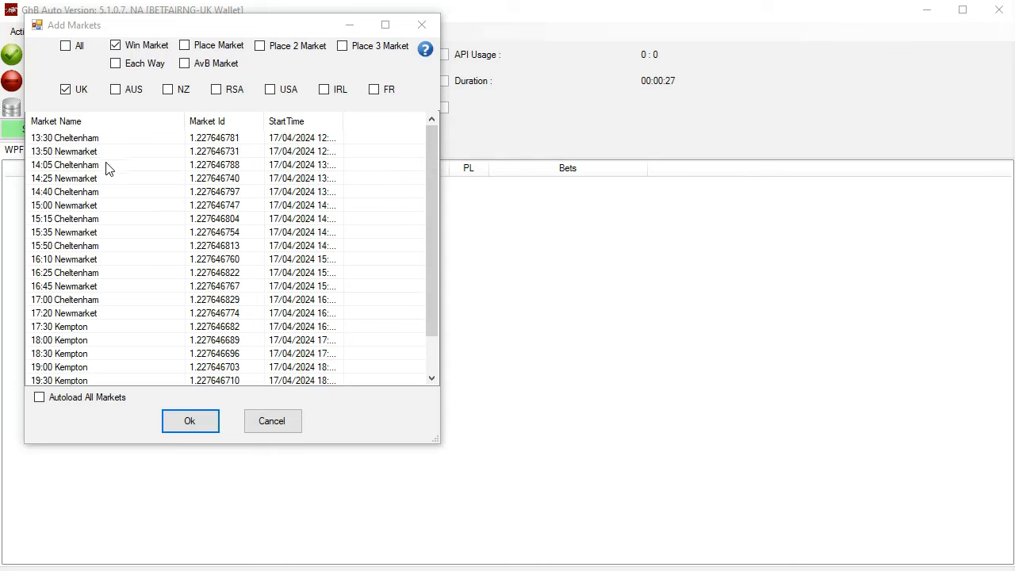
pyautogui.click(68, 168)
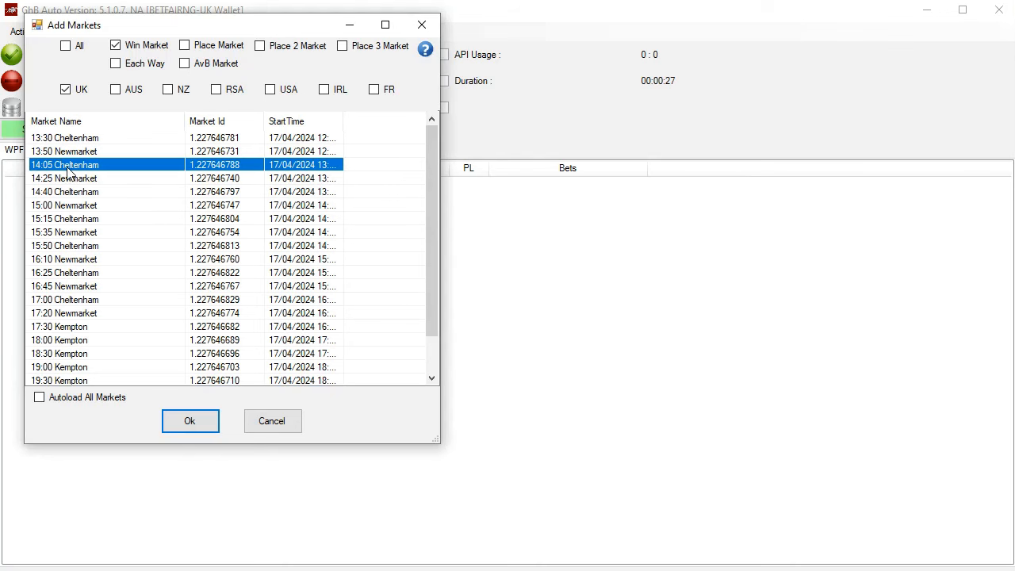
pyautogui.keyDown('ctrl'); pyautogui.click(72, 220); pyautogui.keyUp('ctrl')
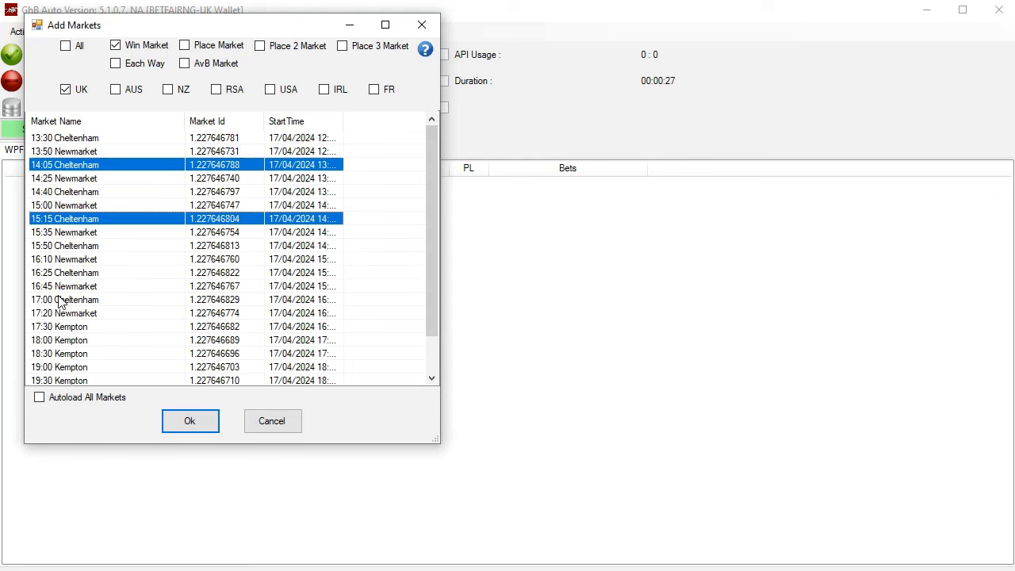
pyautogui.keyDown('ctrl'); pyautogui.click(77, 250); pyautogui.keyUp('ctrl')
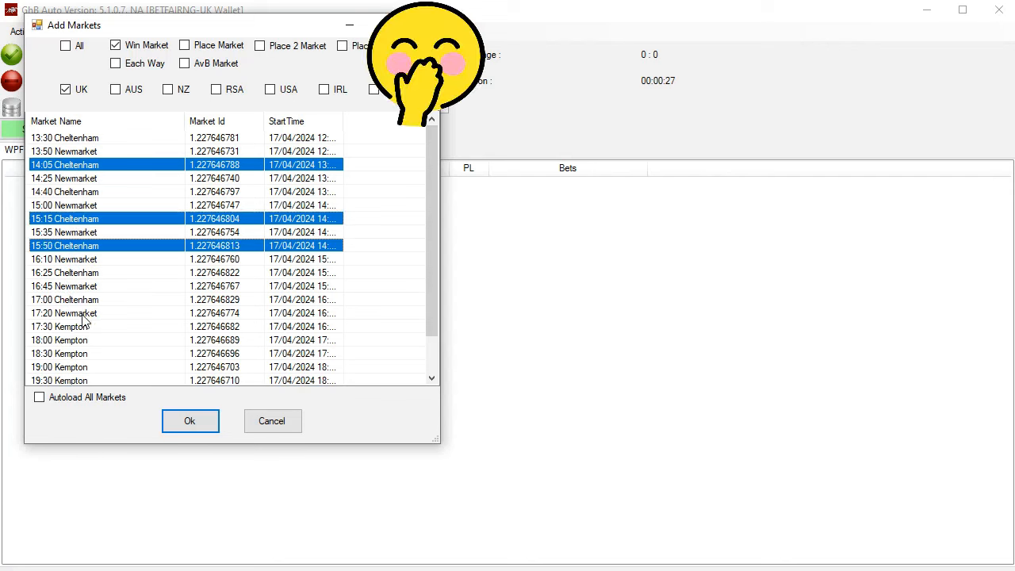
pyautogui.keyDown('ctrl'); pyautogui.click(68, 274); pyautogui.keyUp('ctrl')
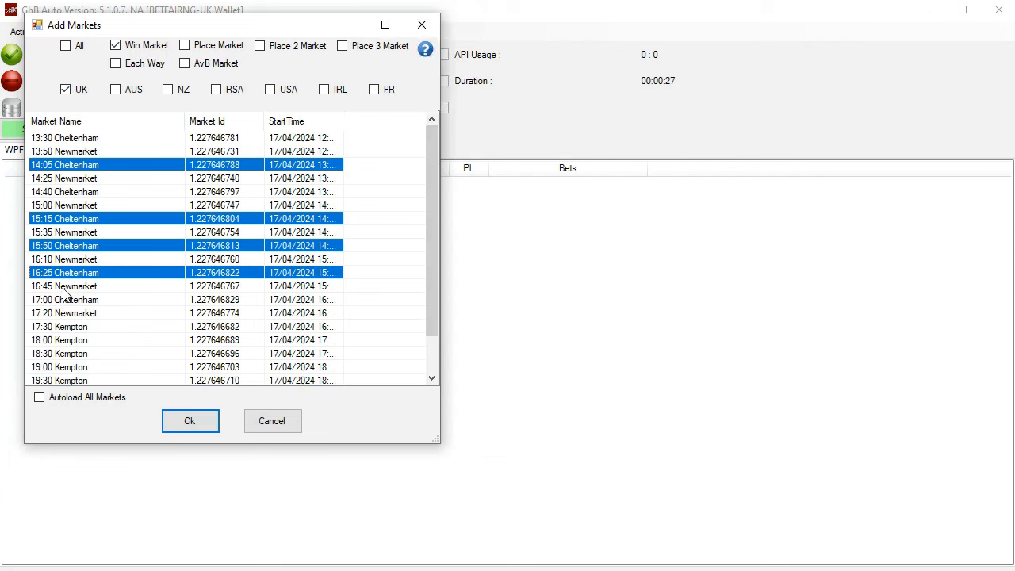
pyautogui.keyDown('ctrl'); pyautogui.click(63, 288); pyautogui.keyUp('ctrl')
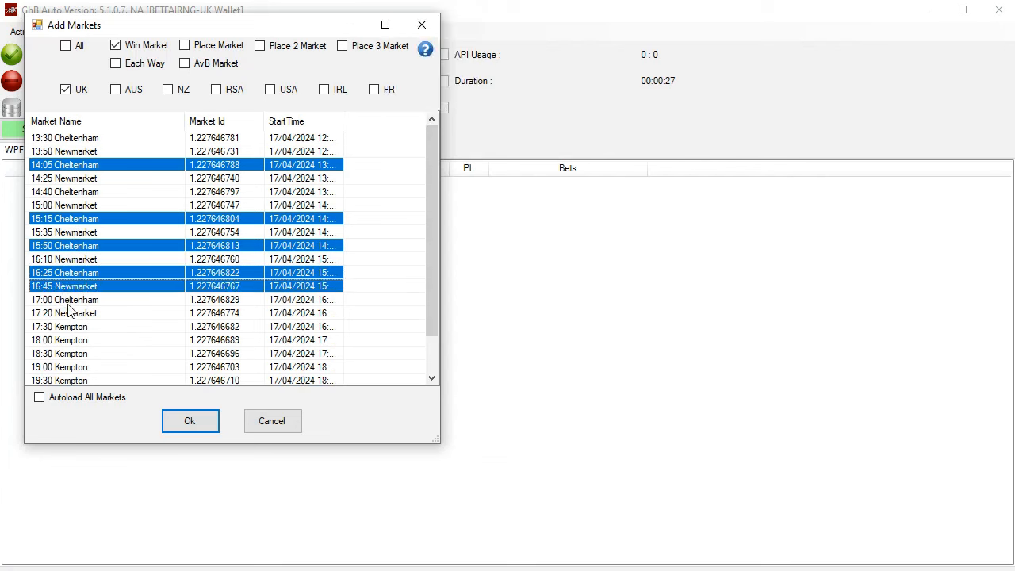
pyautogui.keyDown('ctrl'); pyautogui.click(69, 301); pyautogui.keyUp('ctrl')
pyautogui.keyDown('ctrl'); pyautogui.click(74, 328); pyautogui.keyUp('ctrl')
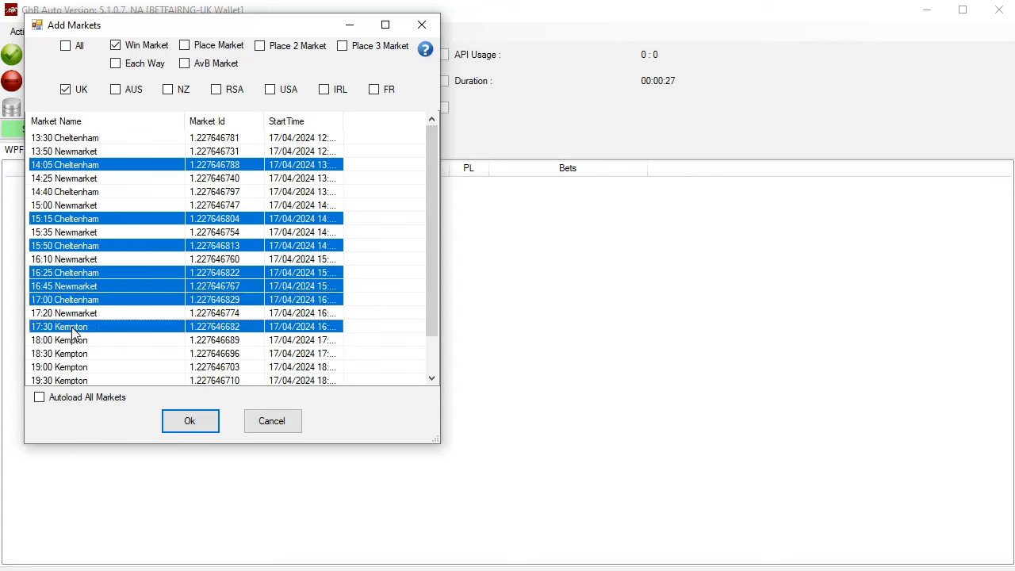
pyautogui.keyDown('ctrl'); pyautogui.click(73, 354); pyautogui.keyUp('ctrl')
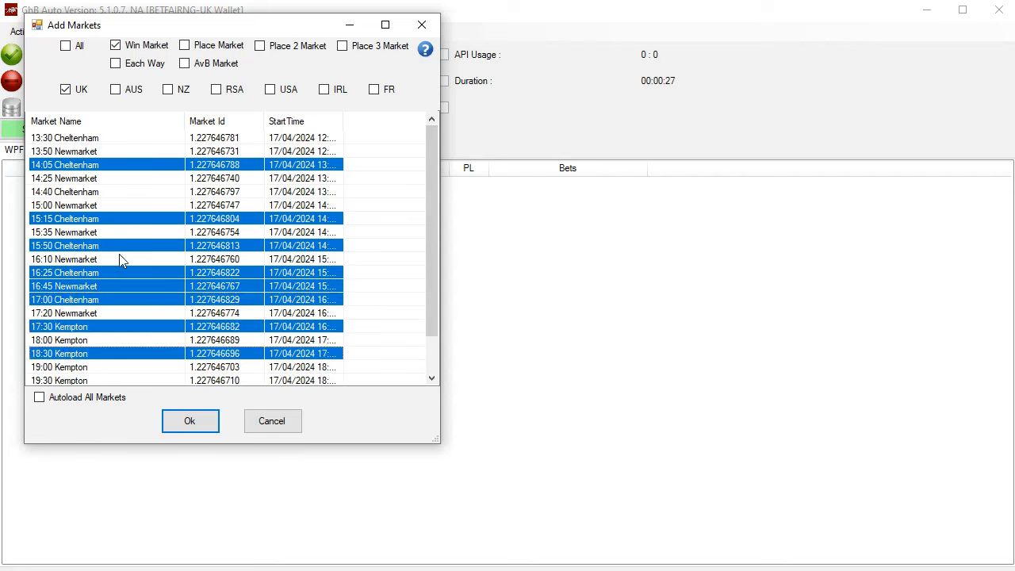
pyautogui.click(186, 423)
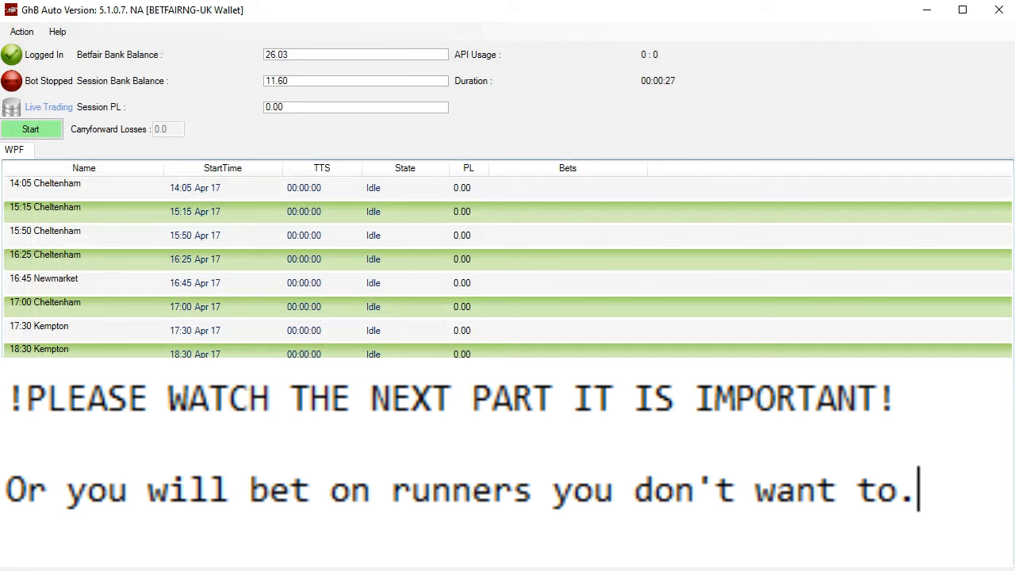
# Consult the Notepad selections, open the runner selection form for the 14:05 Cheltenham race, and move it to a clear spot.
pyautogui.moveTo(1014, 24); pyautogui.dragTo(847, 96)
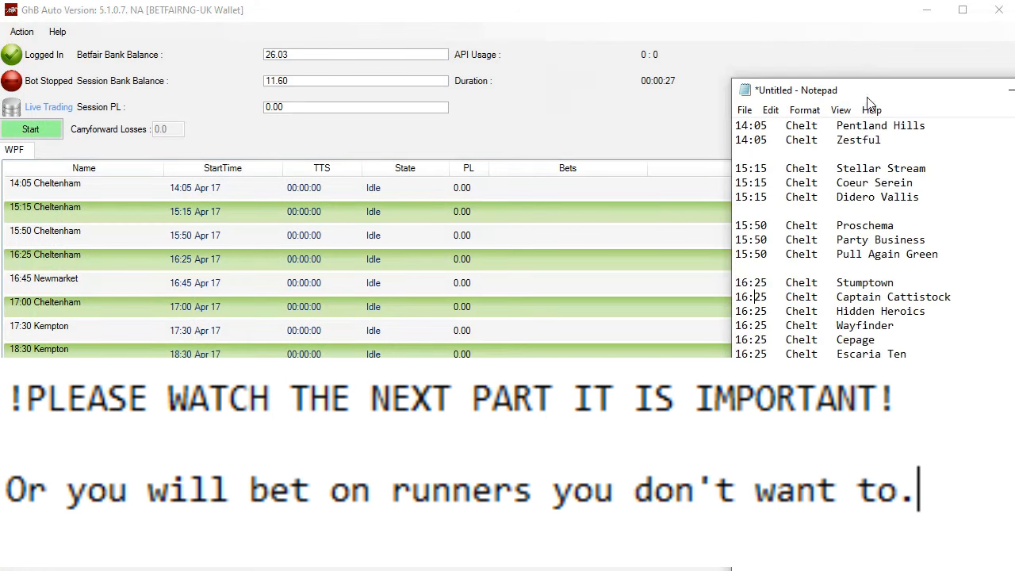
pyautogui.moveTo(868, 93); pyautogui.dragTo(1014, 101)
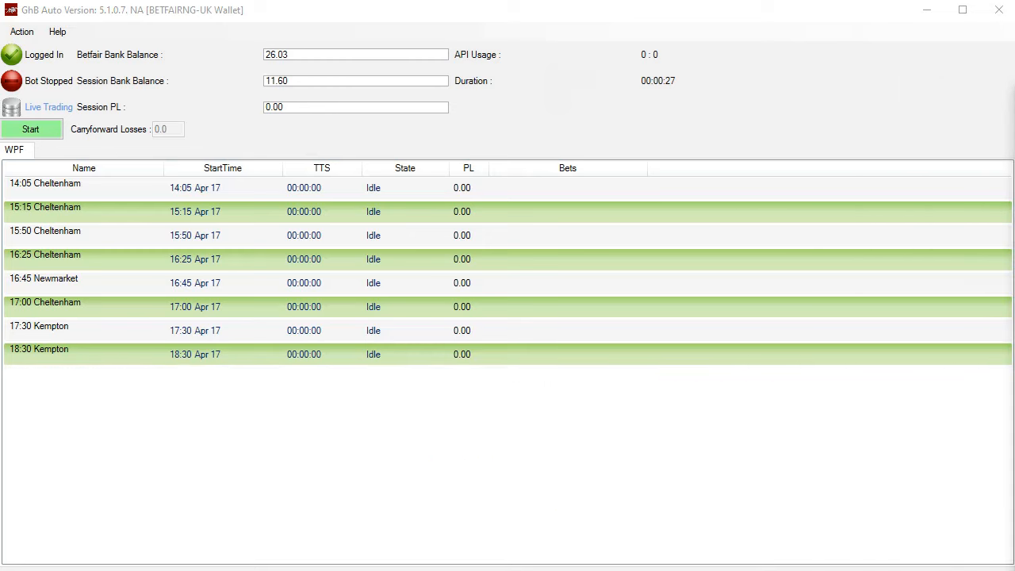
pyautogui.doubleClick(75, 195)
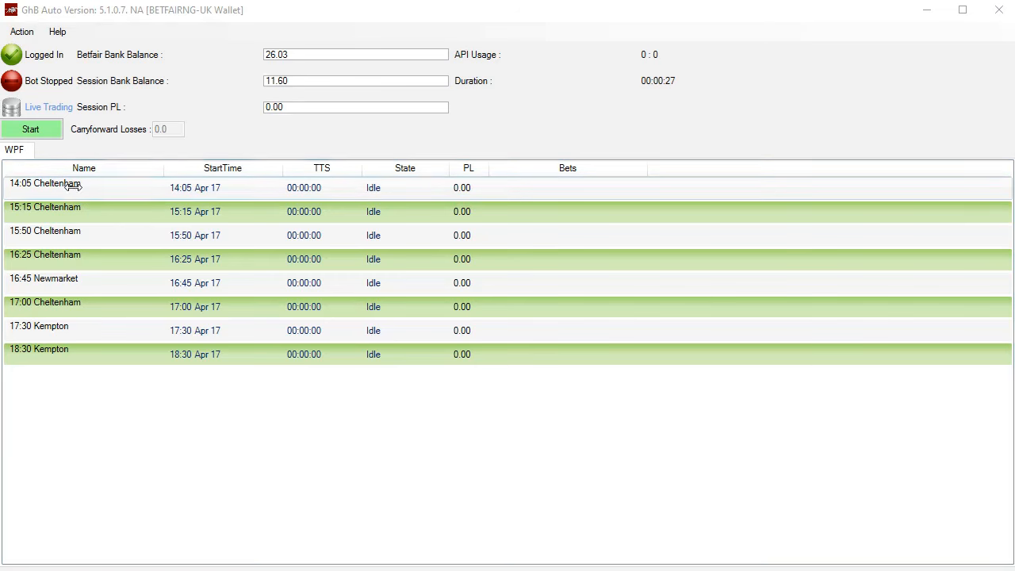
pyautogui.moveTo(163, 46); pyautogui.dragTo(346, 97)
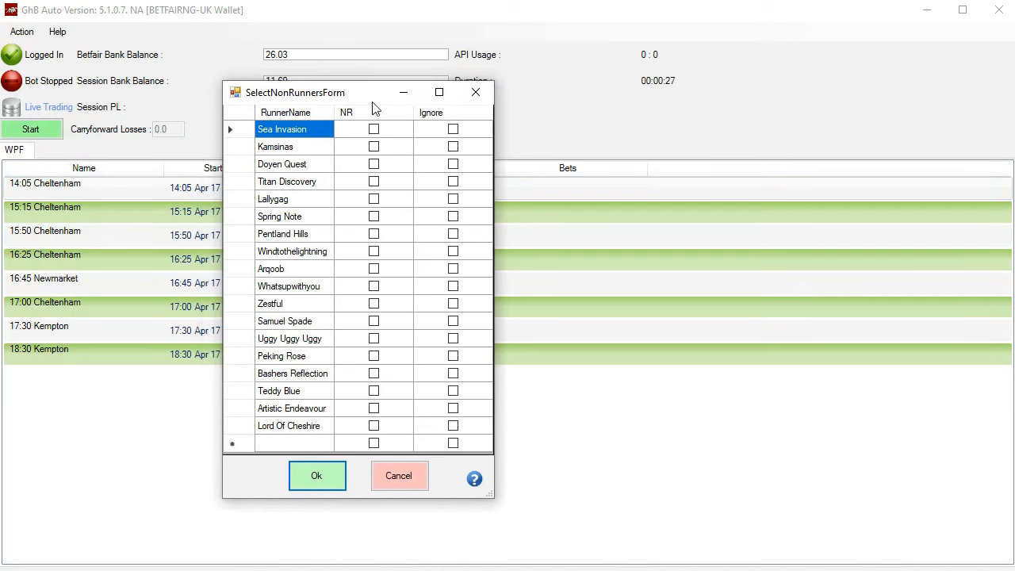
# Mark every runner in the 14:05 Cheltenham race as ignored, from Sea Invasion to Lord Of Cheshire.
pyautogui.click(452, 130)
pyautogui.click(453, 147)
pyautogui.click(453, 164)
pyautogui.click(453, 182)
pyautogui.click(454, 199)
pyautogui.click(454, 217)
pyautogui.click(456, 235)
pyautogui.click(456, 252)
pyautogui.click(456, 270)
pyautogui.click(455, 287)
pyautogui.click(455, 304)
pyautogui.click(455, 322)
pyautogui.click(455, 339)
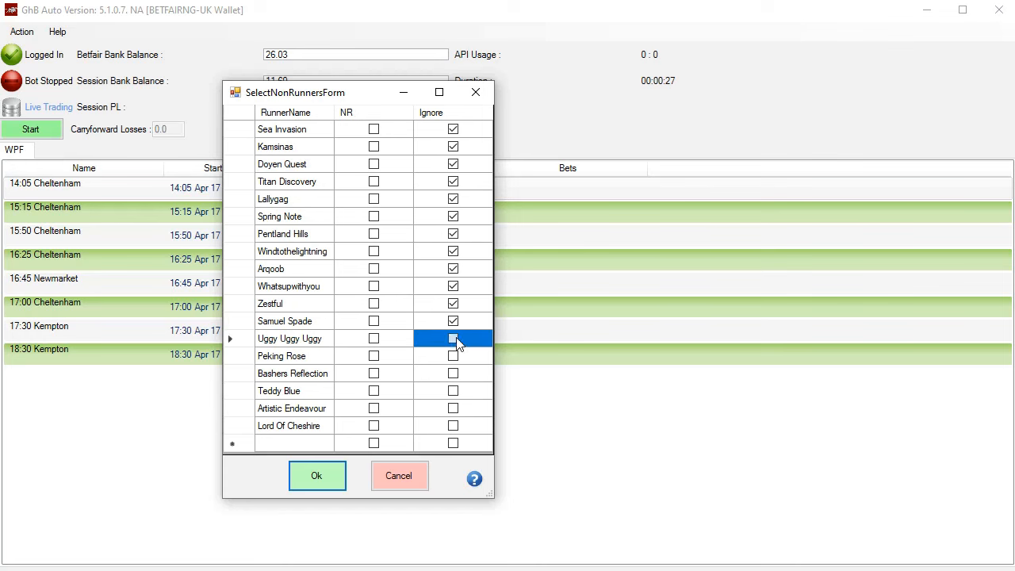
pyautogui.click(453, 356)
pyautogui.click(453, 374)
pyautogui.click(453, 356)
pyautogui.click(453, 391)
pyautogui.click(453, 408)
pyautogui.click(454, 426)
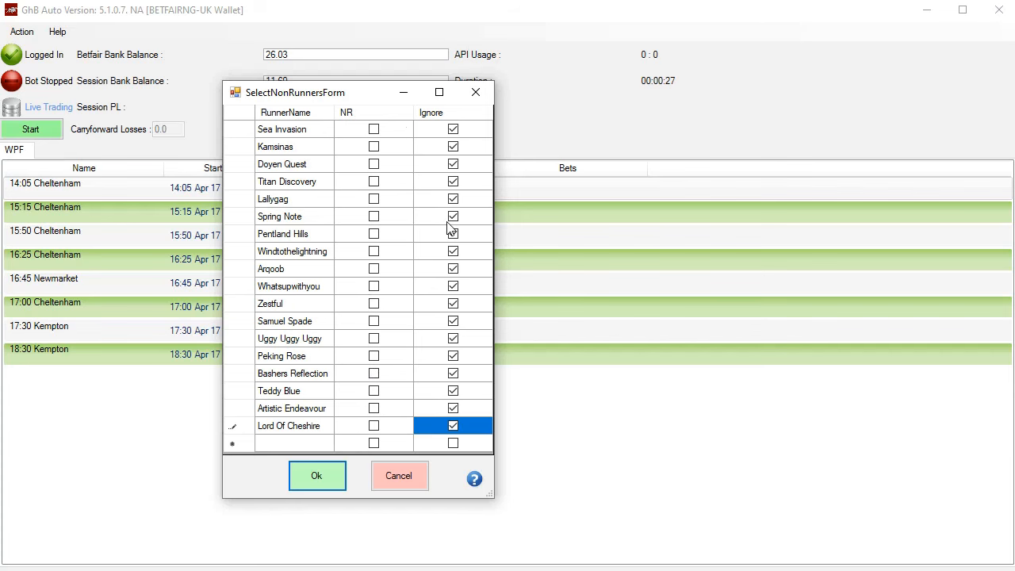
# Using the Notepad list, remove the Ignore mark from Pentland Hills and Zestful, and accept the 14:05 Cheltenham runner settings.
pyautogui.moveTo(1014, 103); pyautogui.dragTo(795, 77)
pyautogui.moveTo(856, 80); pyautogui.dragTo(947, 85)
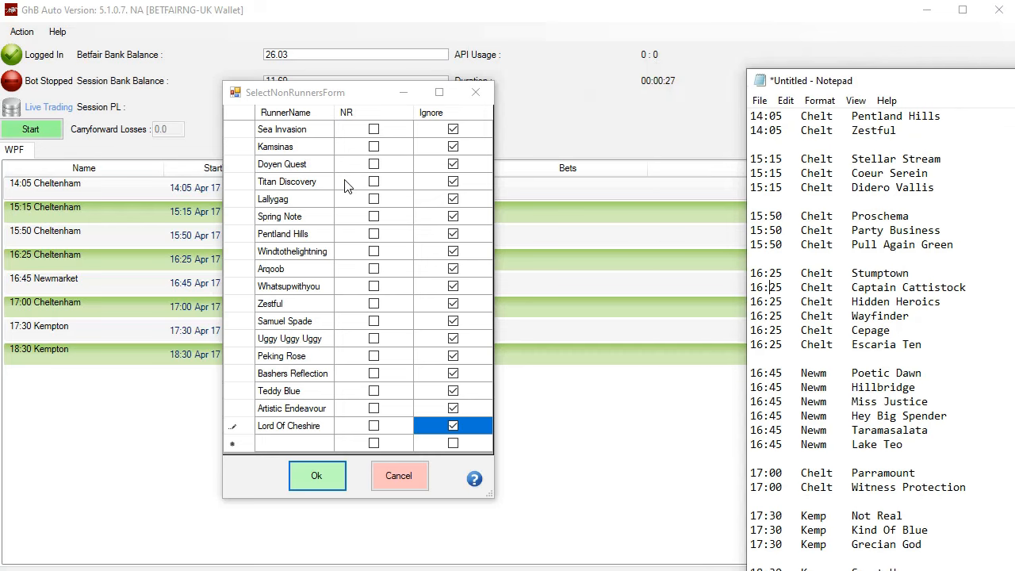
pyautogui.click(452, 234)
pyautogui.click(941, 230)
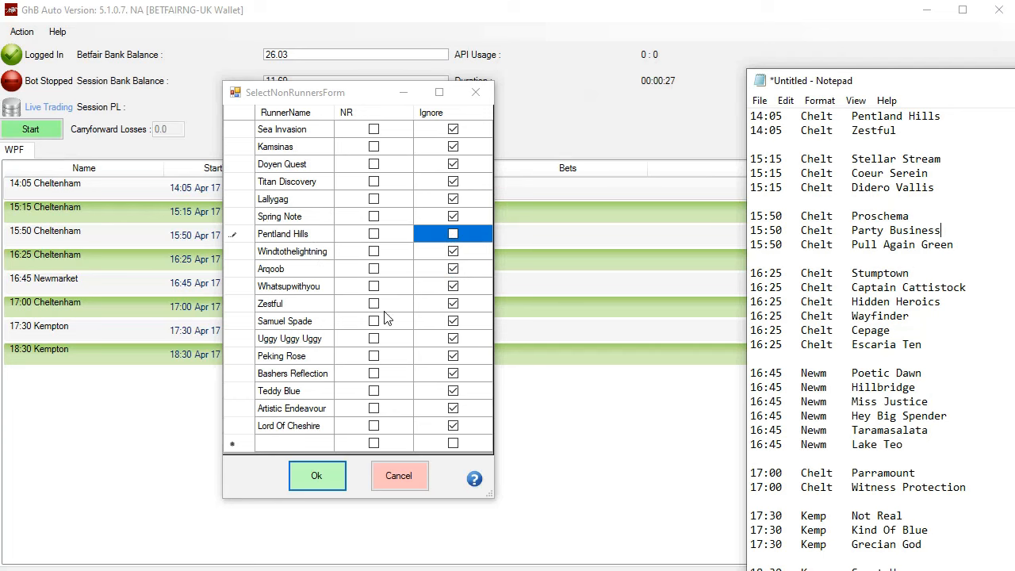
pyautogui.click(453, 304)
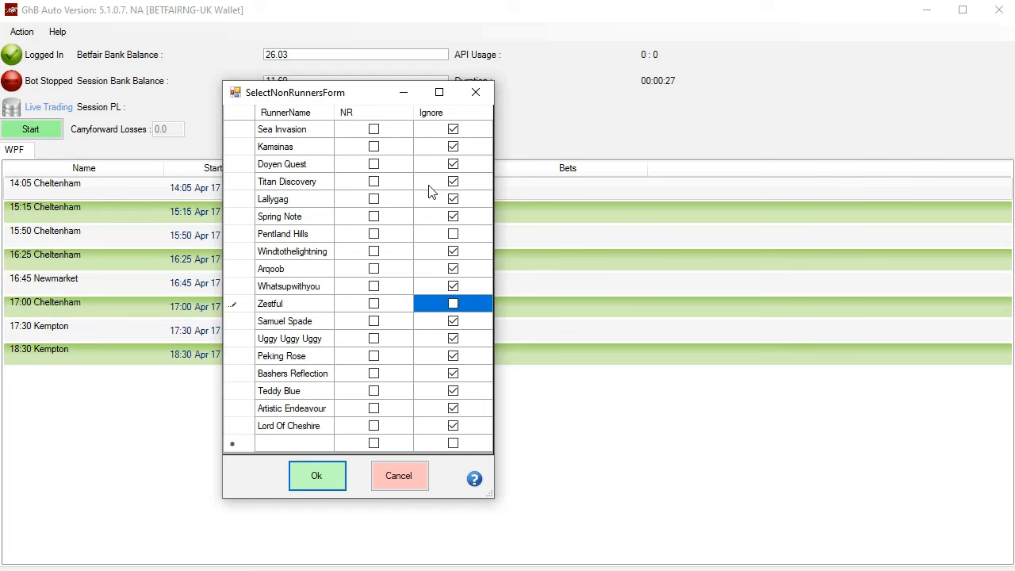
pyautogui.click(323, 476)
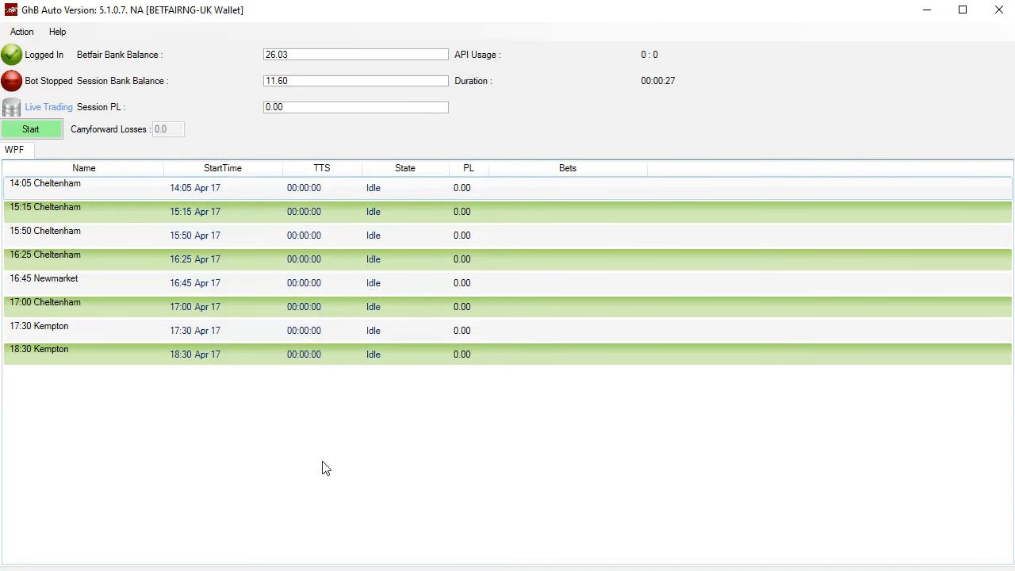
# Open the runner selection form for the 15:15 Cheltenham race and mark every runner as ignored, from Haston Clermont to Planned Paradise.
pyautogui.doubleClick(193, 213)
pyautogui.hotkey('alt', 'Tab')
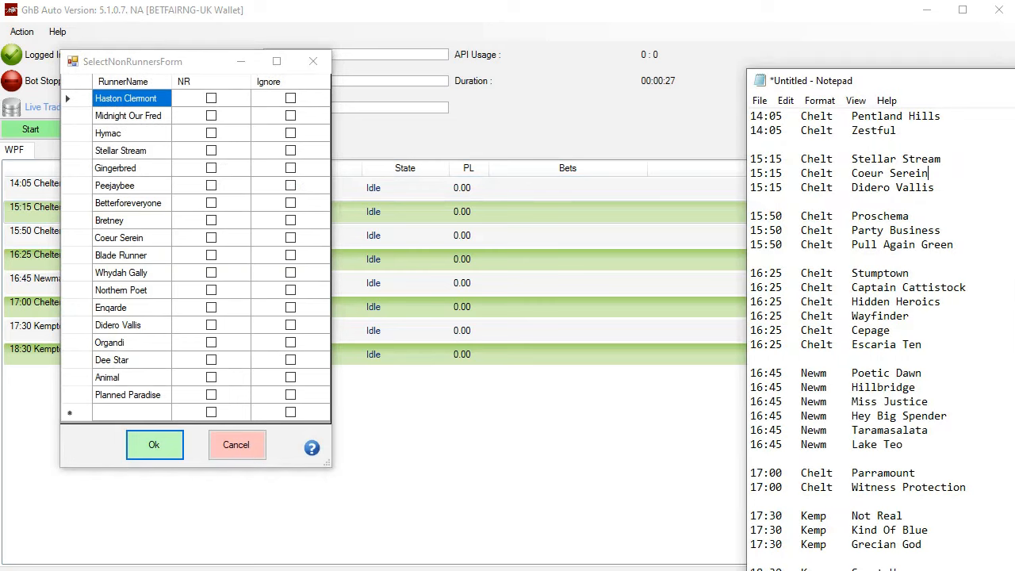
pyautogui.click(291, 98)
pyautogui.click(290, 116)
pyautogui.click(291, 134)
pyautogui.click(290, 150)
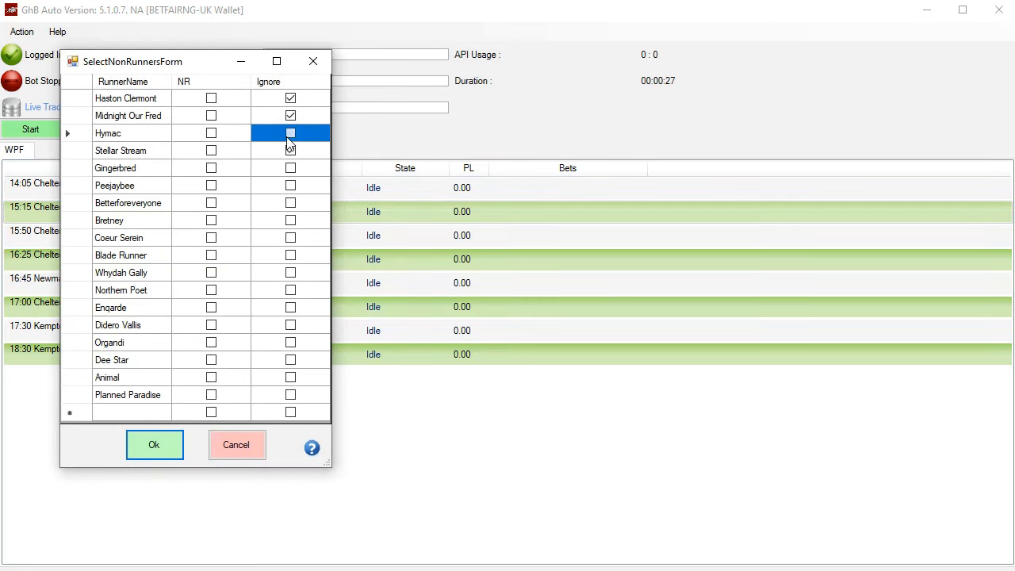
pyautogui.click(290, 169)
pyautogui.click(291, 186)
pyautogui.click(291, 203)
pyautogui.click(291, 221)
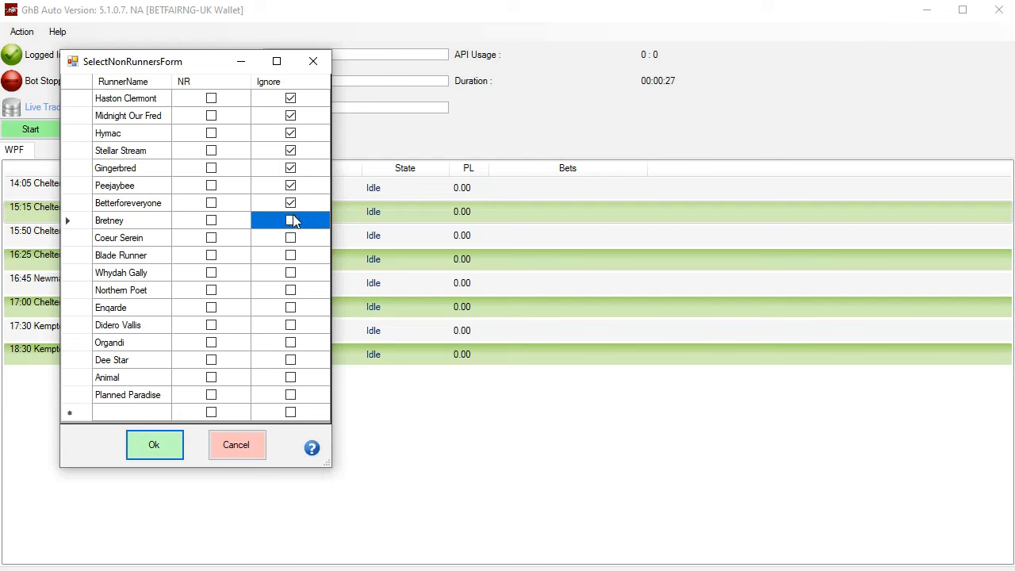
pyautogui.click(290, 238)
pyautogui.click(291, 255)
pyautogui.click(290, 273)
pyautogui.click(291, 290)
pyautogui.click(290, 307)
pyautogui.click(291, 326)
pyautogui.click(290, 343)
pyautogui.click(290, 360)
pyautogui.click(290, 377)
pyautogui.click(290, 395)
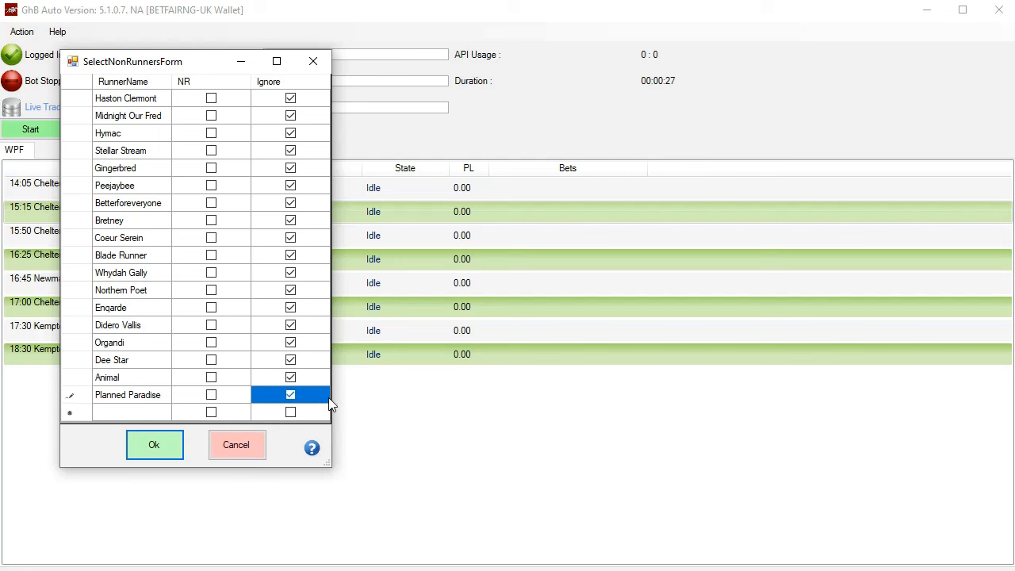
# Using the Notepad list, remove the Ignore mark from Stellar Stream, Coeur Serein and Didero Vallis, and accept the 15:15 Cheltenham settings.
pyautogui.hotkey('alt', 'Tab')
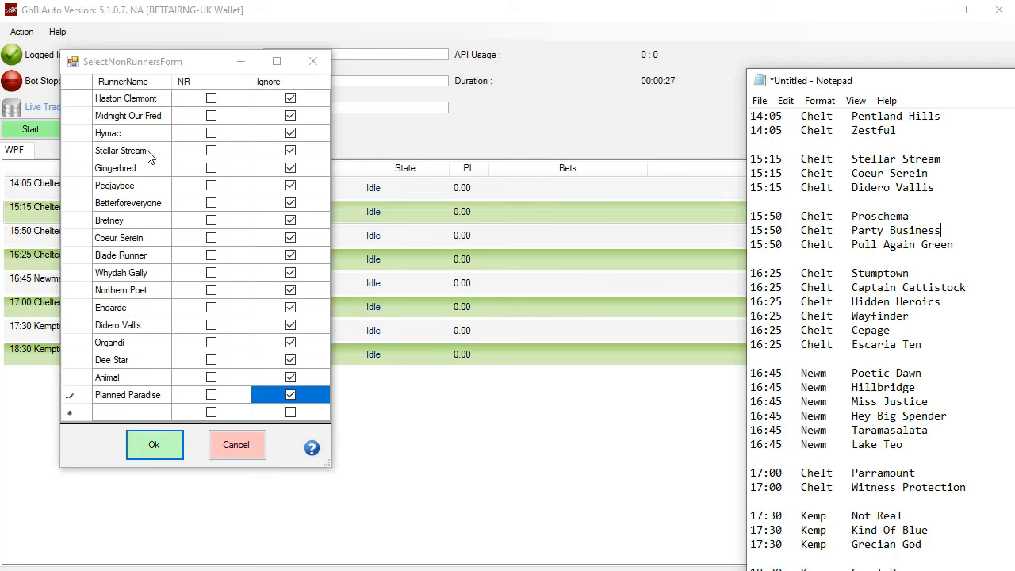
pyautogui.click(290, 150)
pyautogui.hotkey('alt', 'Tab')
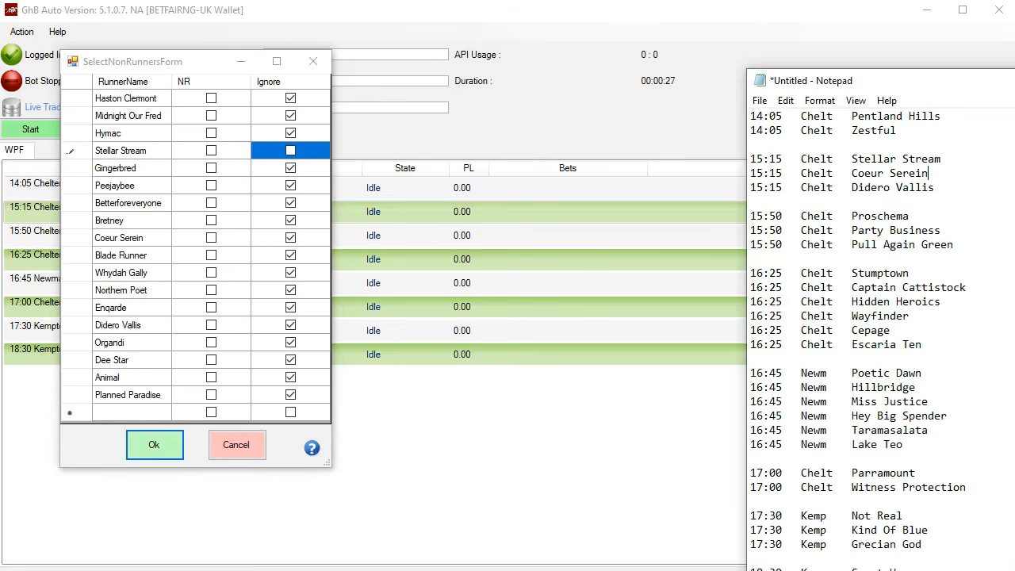
pyautogui.moveTo(955, 87); pyautogui.dragTo(1014, 92)
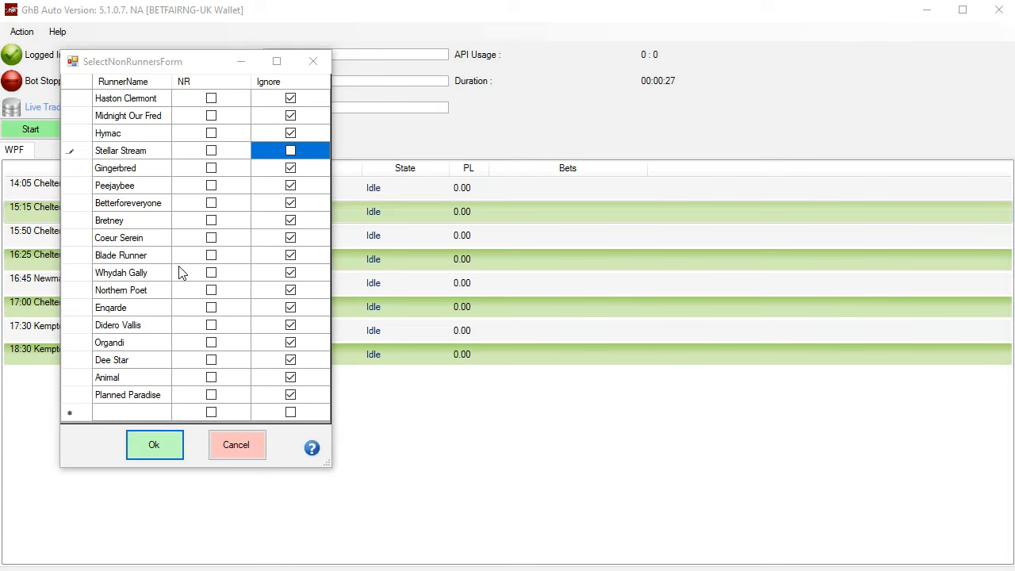
pyautogui.click(291, 239)
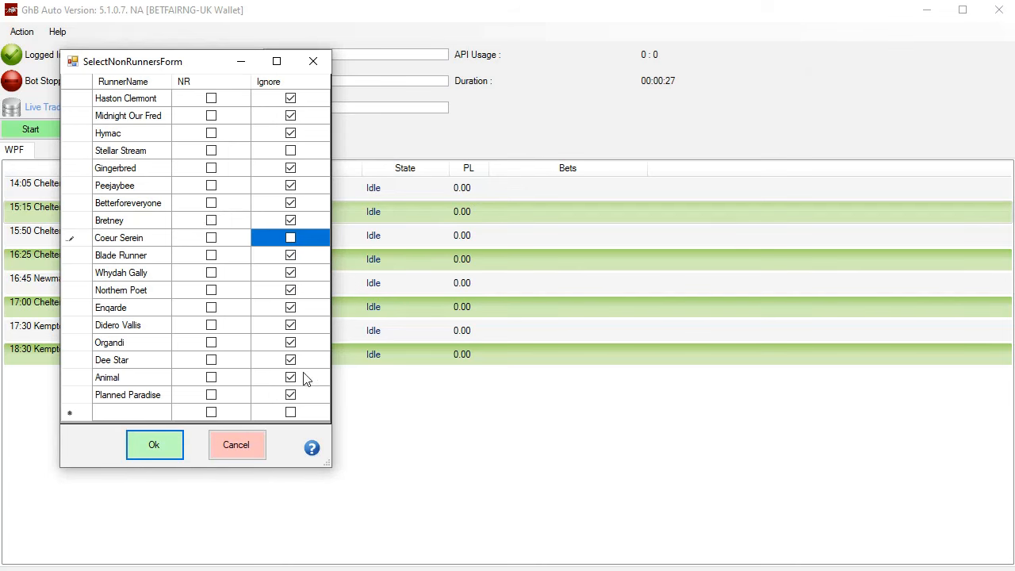
pyautogui.click(291, 325)
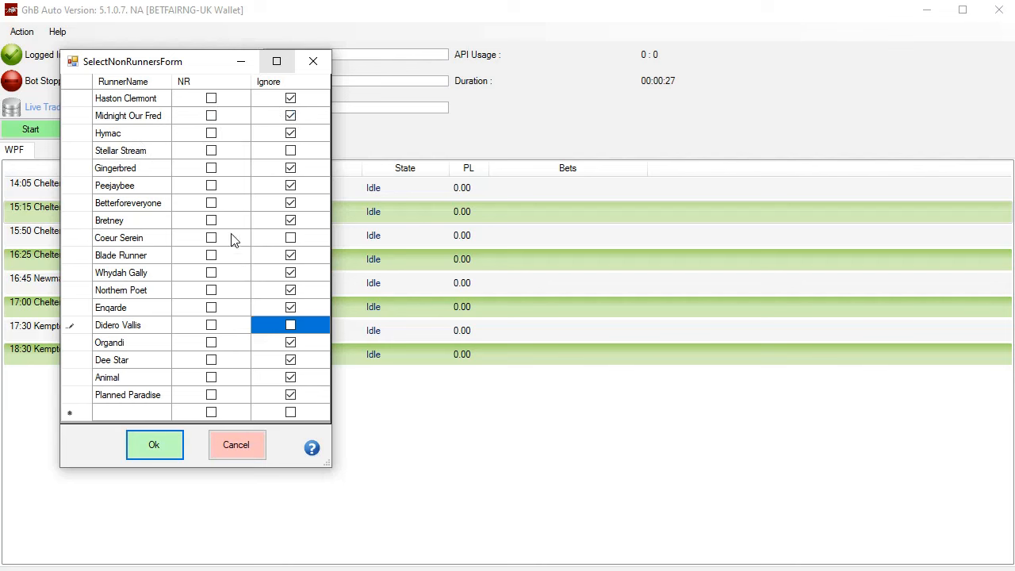
pyautogui.click(156, 451)
# Open the runner selection form for the 15:50 Cheltenham race and mark every runner as ignored, from Harbour Lake to Goshhowposh.
pyautogui.doubleClick(99, 234)
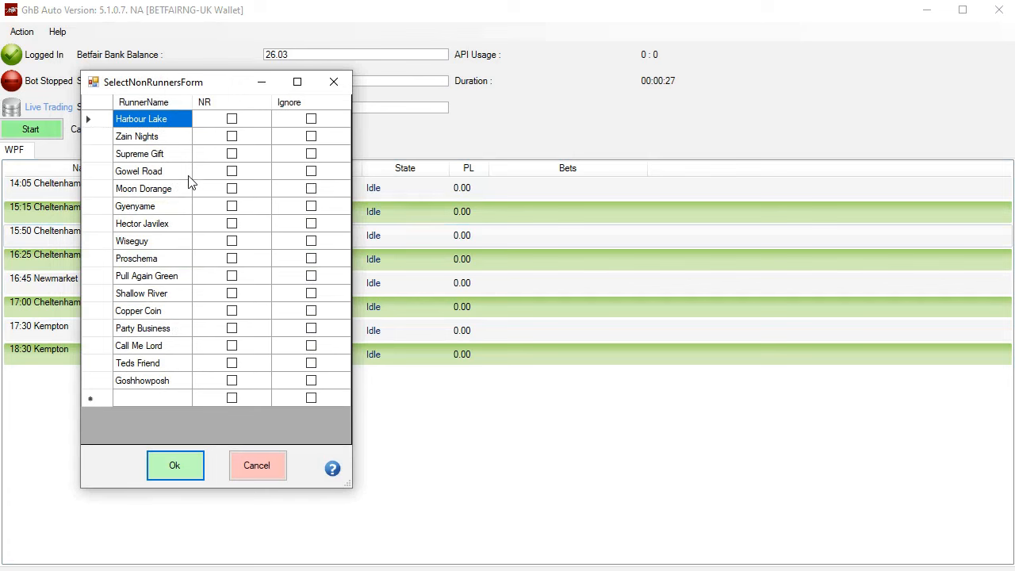
pyautogui.click(311, 119)
pyautogui.click(311, 137)
pyautogui.click(311, 154)
pyautogui.click(311, 172)
pyautogui.click(311, 189)
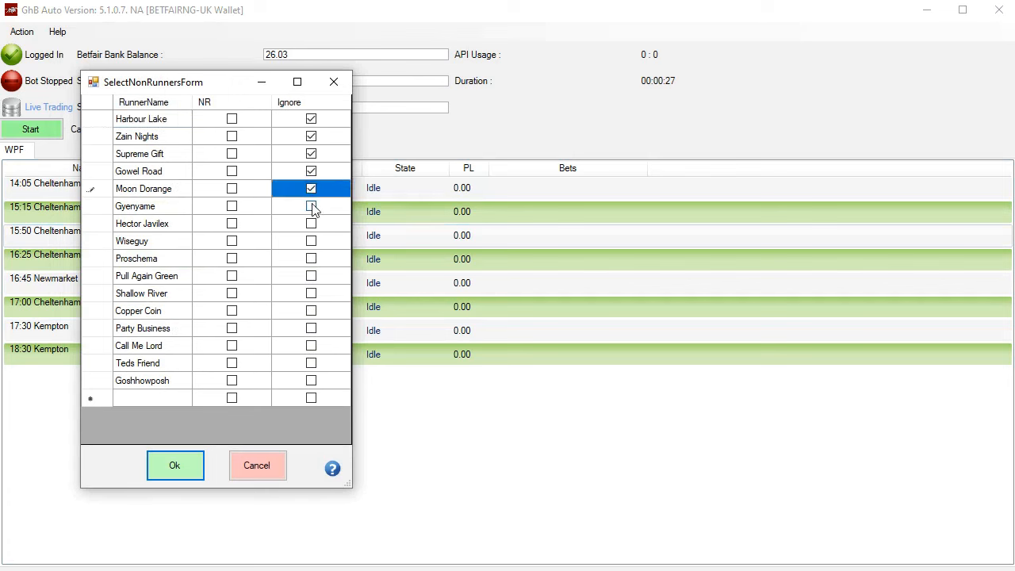
pyautogui.click(311, 207)
pyautogui.click(311, 223)
pyautogui.click(311, 242)
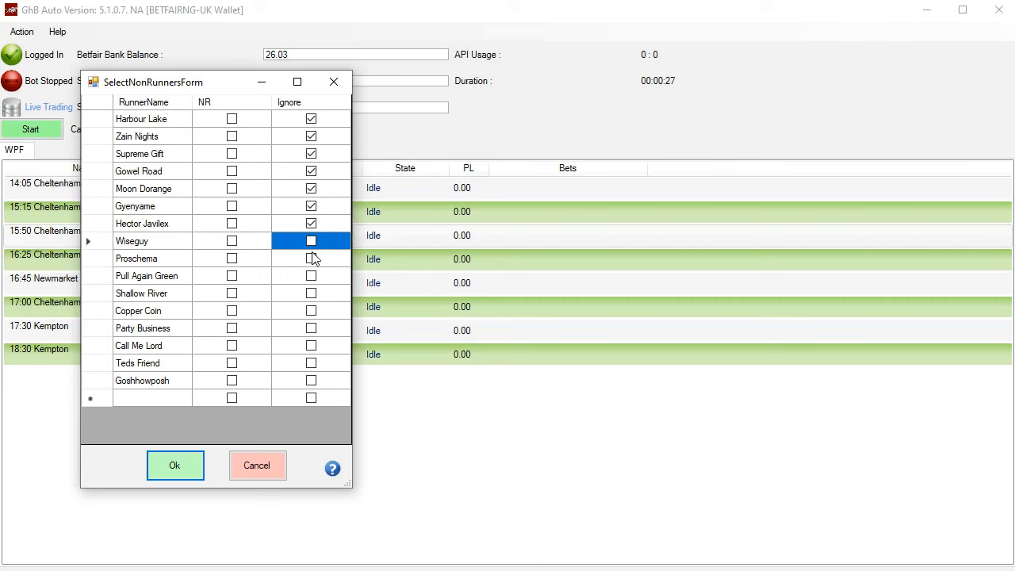
pyautogui.click(312, 259)
pyautogui.click(312, 276)
pyautogui.click(312, 293)
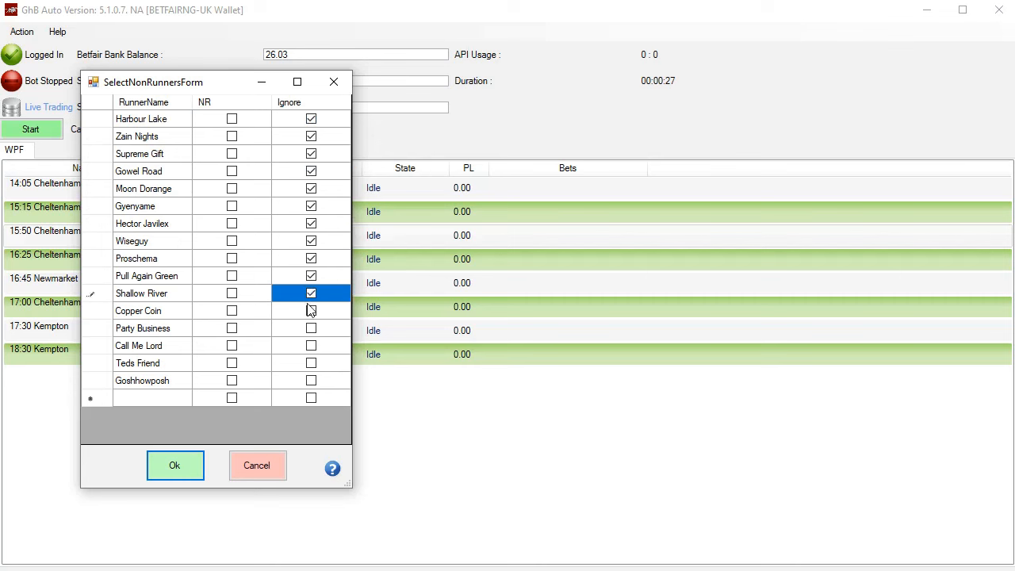
pyautogui.click(312, 311)
pyautogui.click(311, 328)
pyautogui.click(311, 346)
pyautogui.click(311, 363)
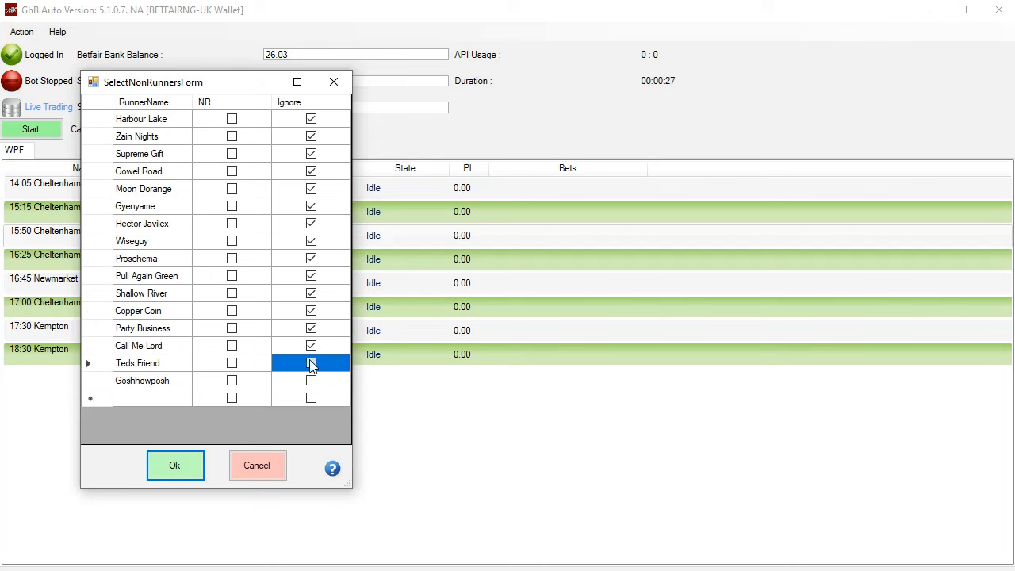
pyautogui.click(311, 381)
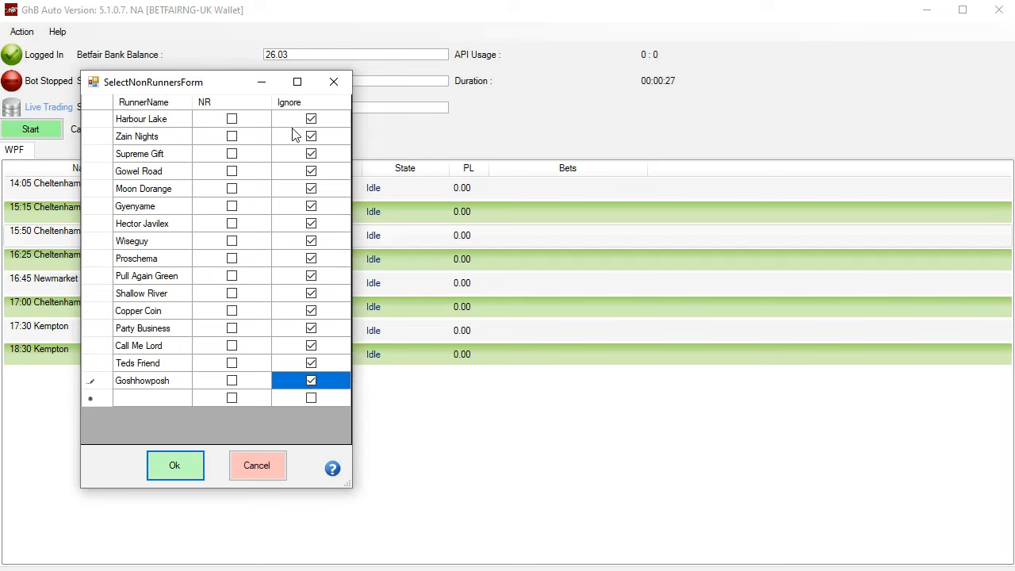
# Remove the Ignore mark from Proschema, Party Business and Pull Again Green, and accept the 15:50 Cheltenham runner settings.
pyautogui.click(311, 259)
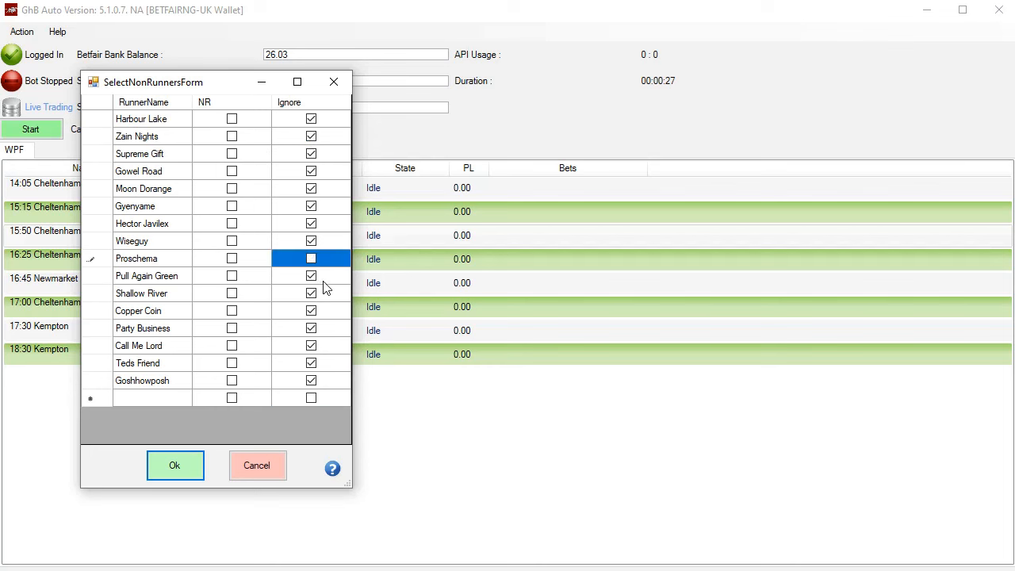
pyautogui.click(311, 330)
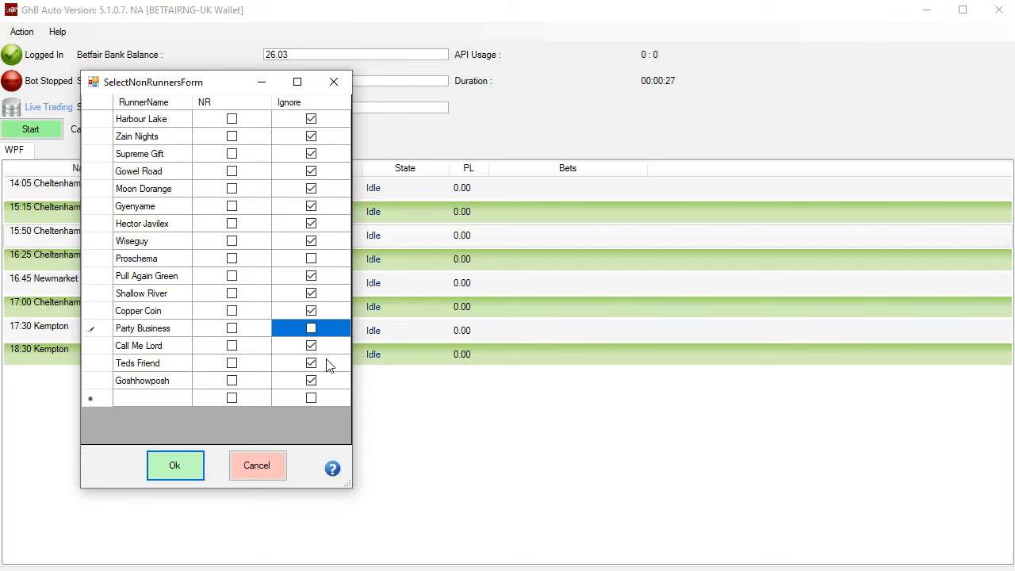
pyautogui.click(311, 276)
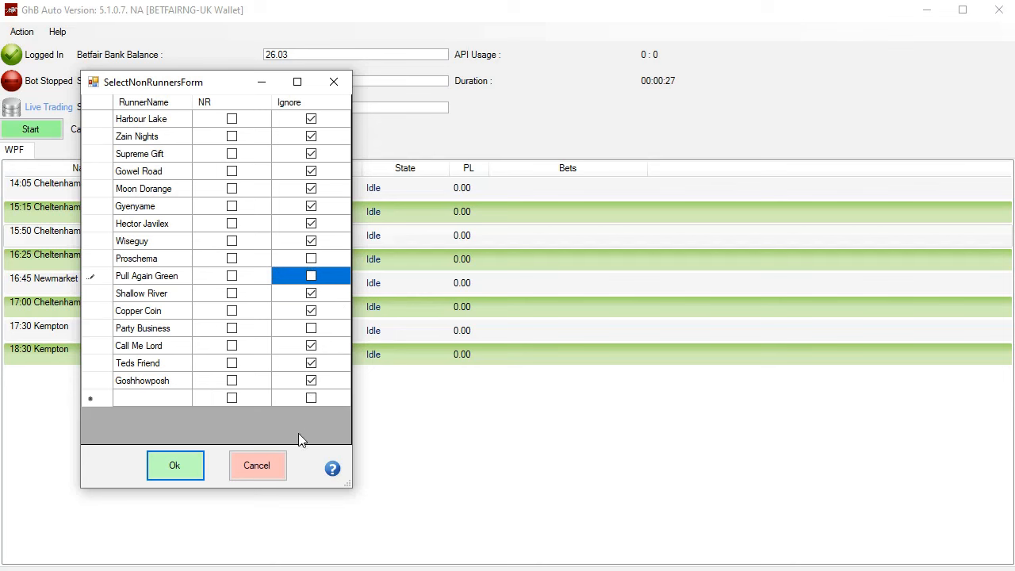
pyautogui.click(182, 467)
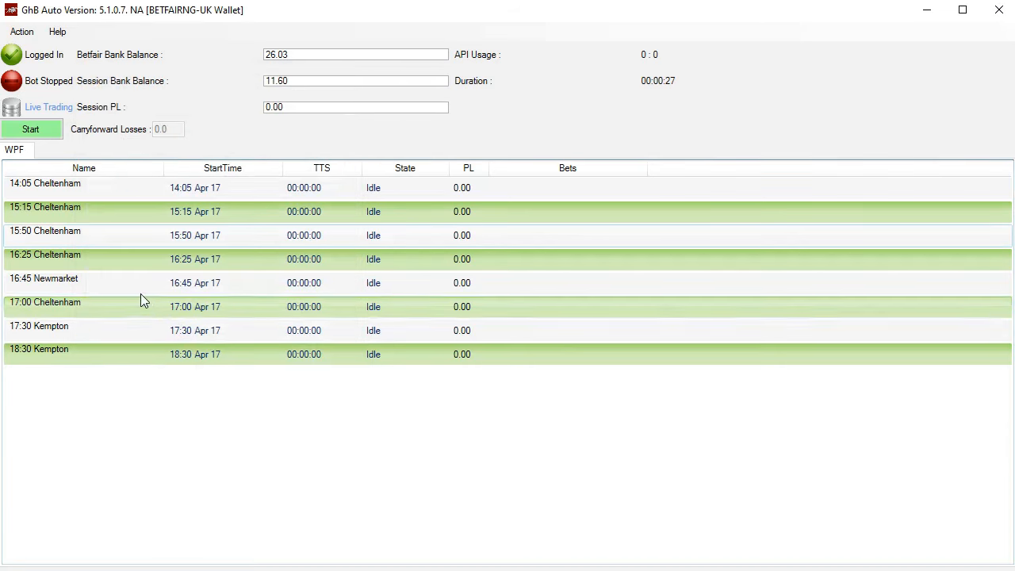
# Open the 16:25 Cheltenham runner form, check the Notepad list, and ignore Some Scope, Are U Wise To T..., Manothepeople, Java Point, Full Back and Laskalin.
pyautogui.doubleClick(111, 263)
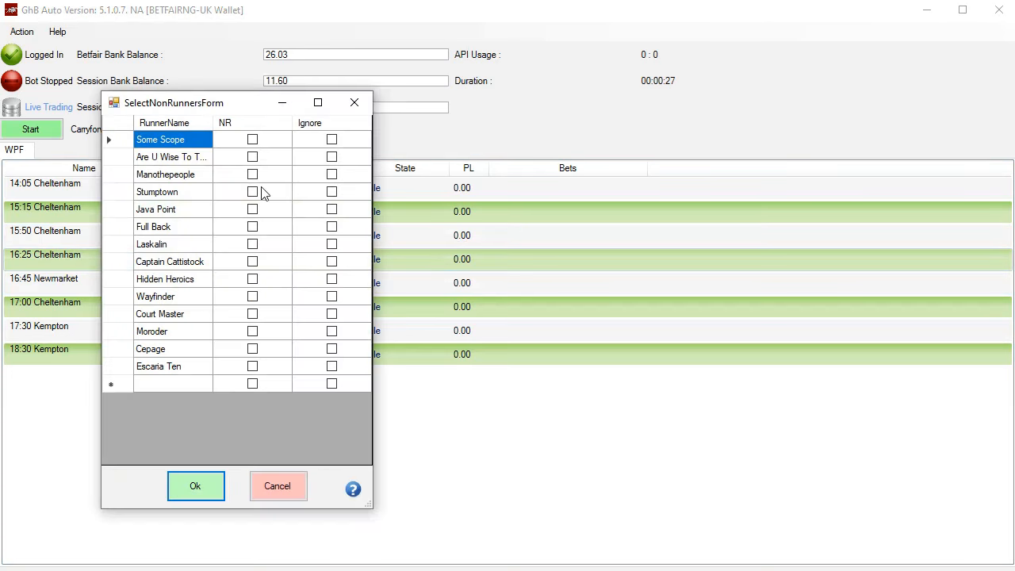
pyautogui.moveTo(1014, 72); pyautogui.dragTo(893, 70)
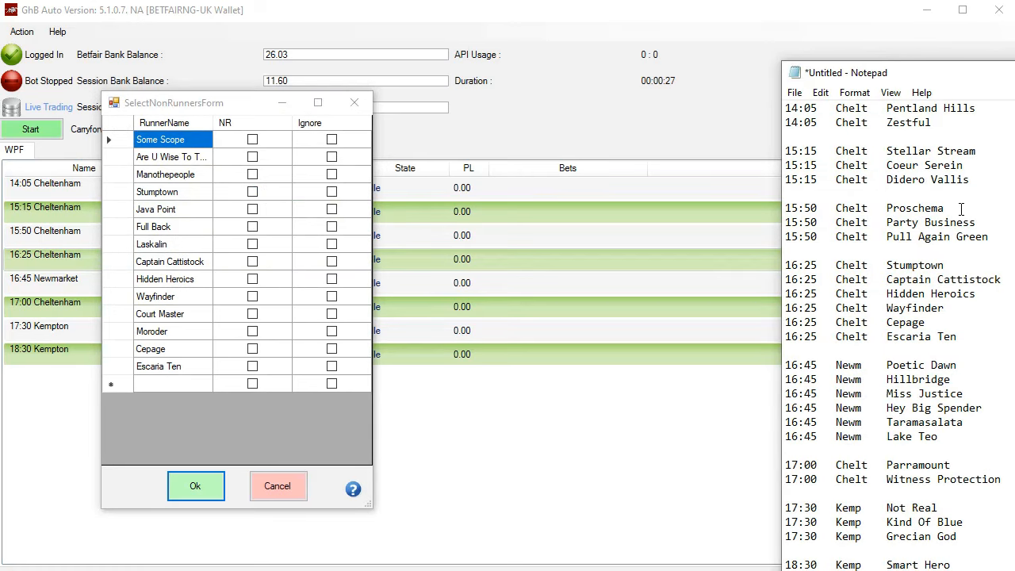
pyautogui.moveTo(972, 73); pyautogui.dragTo(1014, 73)
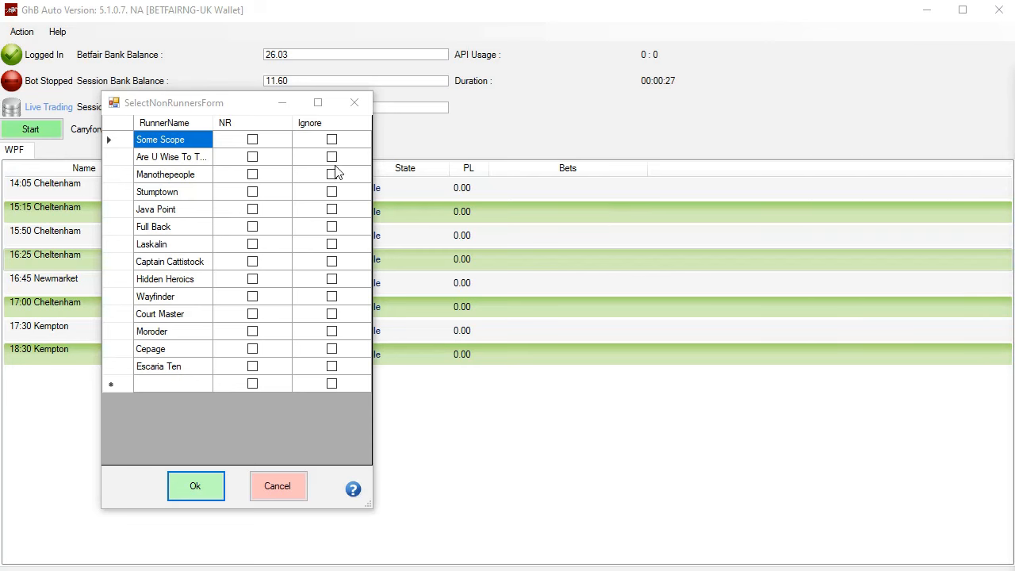
pyautogui.click(331, 141)
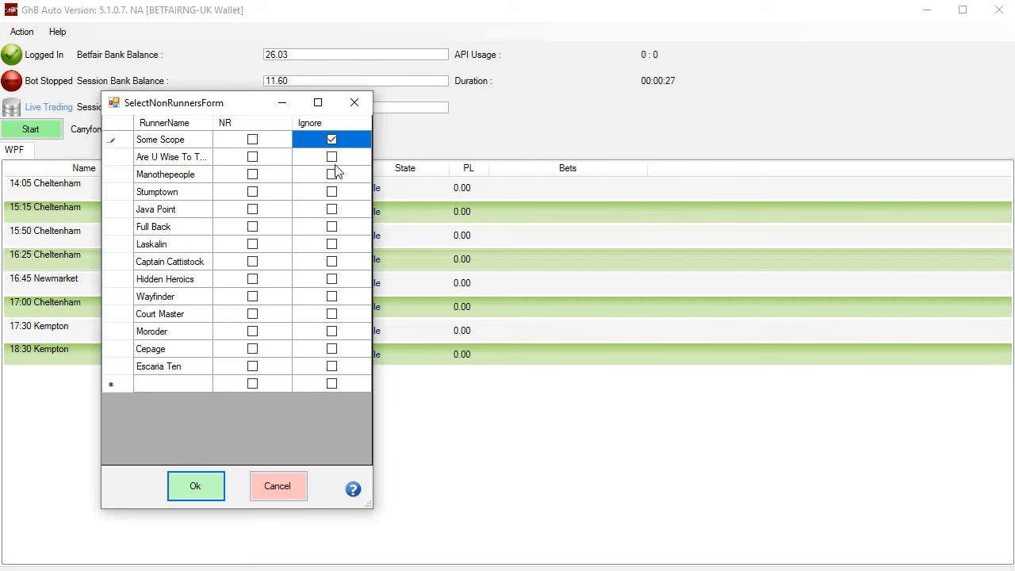
pyautogui.click(332, 156)
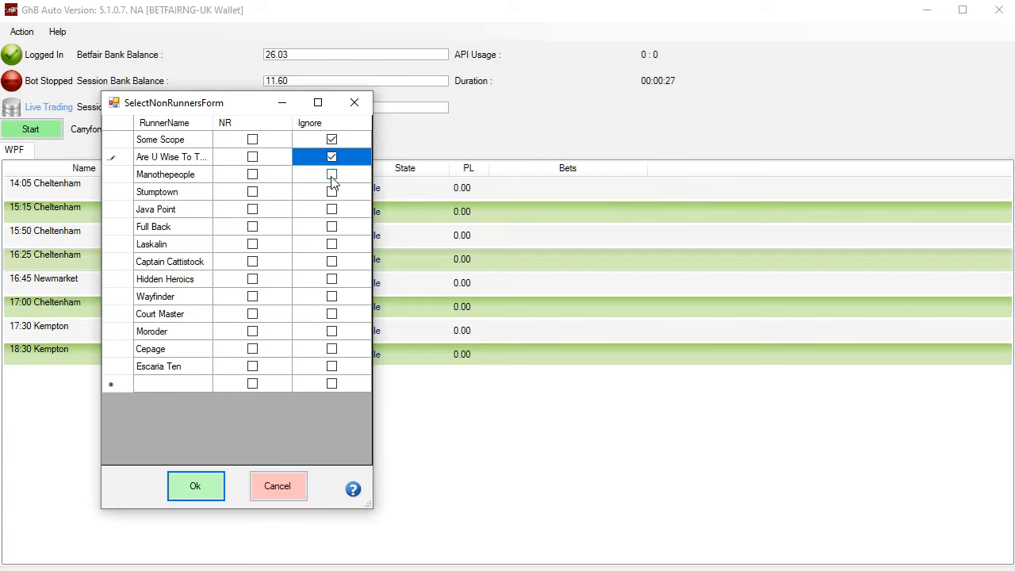
pyautogui.click(332, 176)
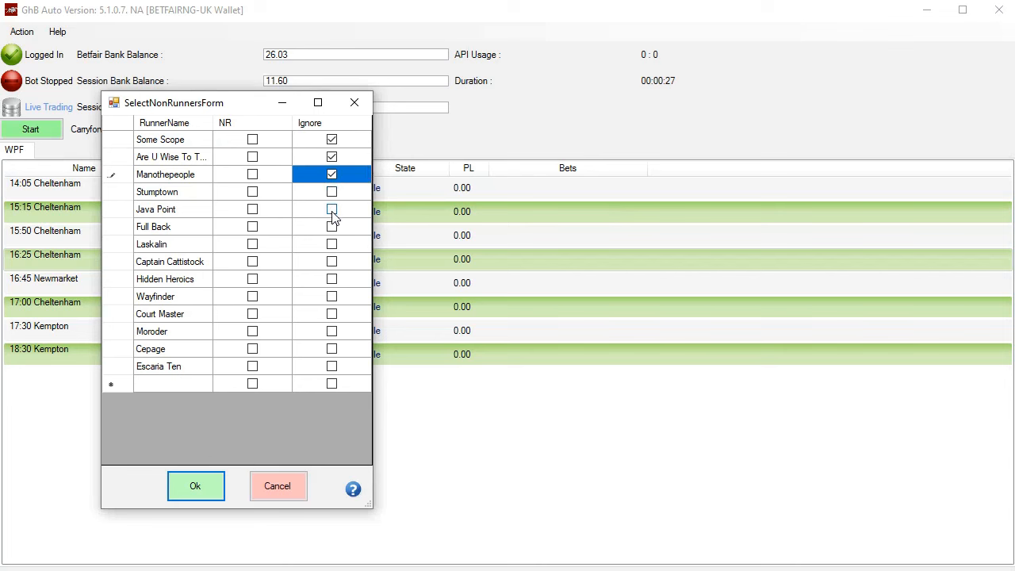
pyautogui.click(332, 211)
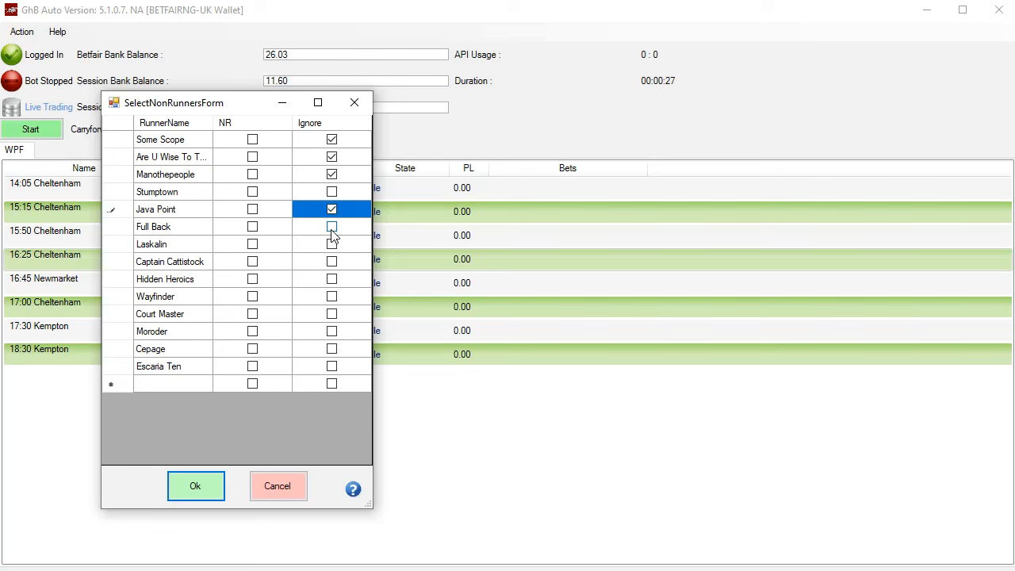
pyautogui.click(332, 228)
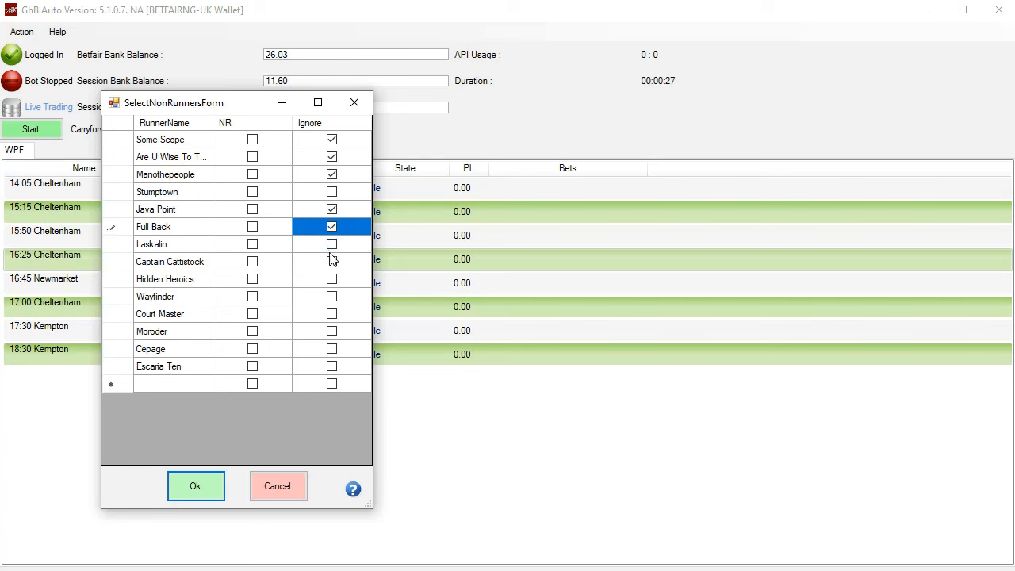
pyautogui.click(332, 252)
pyautogui.click(331, 246)
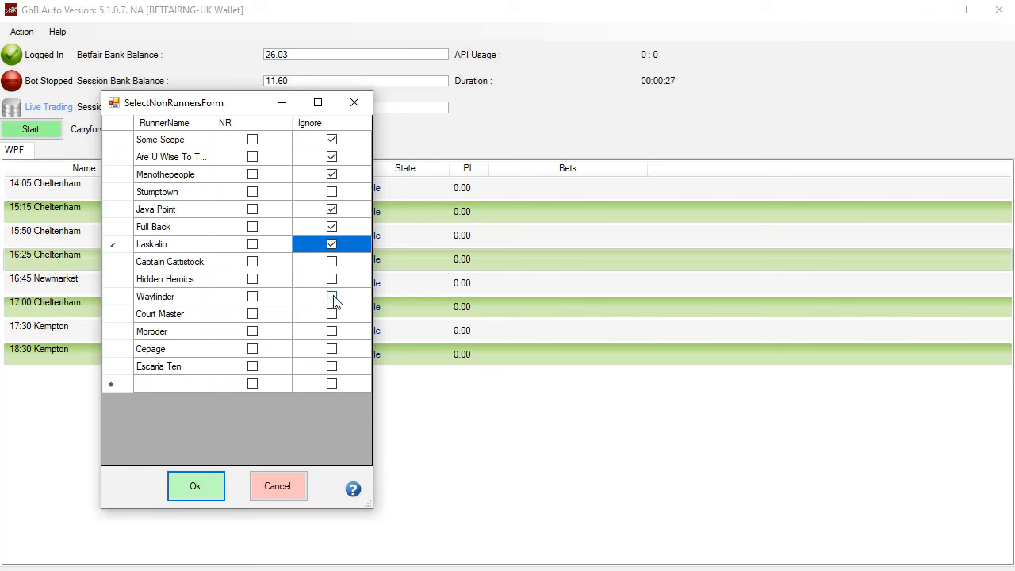
# Mark Court Master and Moroder as ignored, leave Cepage unmarked, and accept the 16:25 Cheltenham runner settings.
pyautogui.click(332, 315)
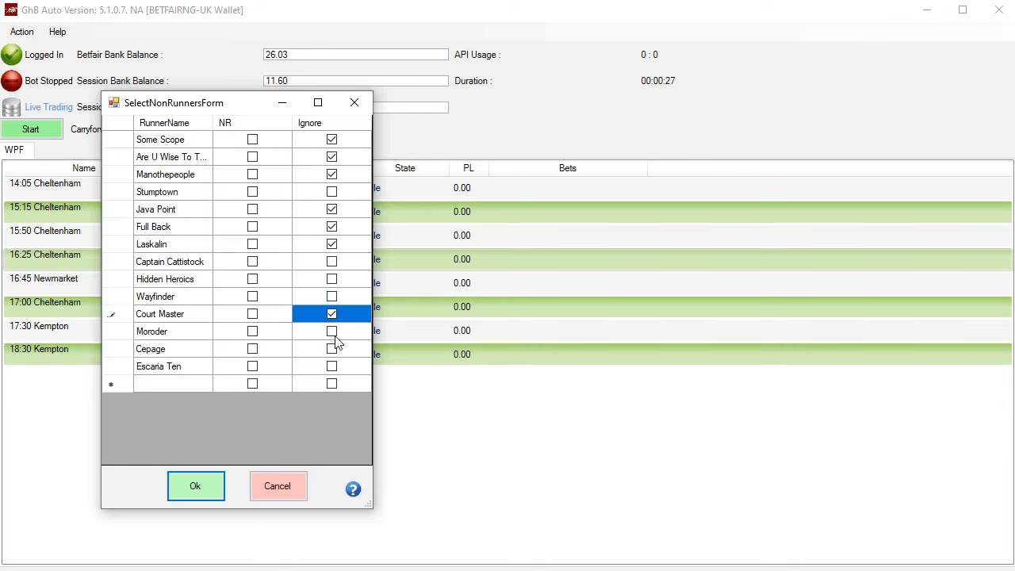
pyautogui.click(332, 333)
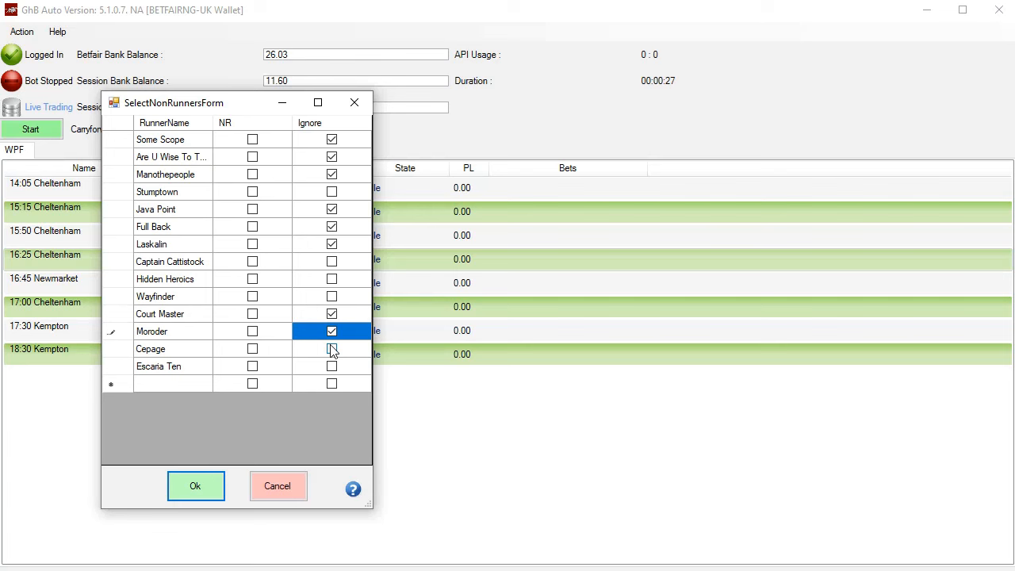
pyautogui.click(331, 350)
pyautogui.click(332, 350)
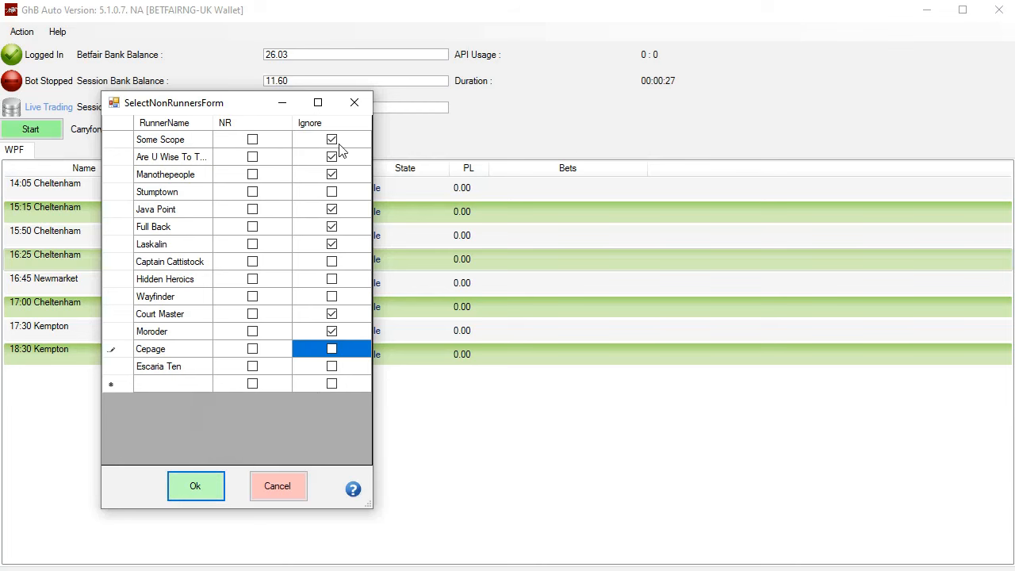
pyautogui.click(195, 487)
pyautogui.click(196, 485)
# Open the runner selection form for the 16:45 Newmarket race and highlight that race's selections in the Notepad list for reference.
pyautogui.doubleClick(50, 282)
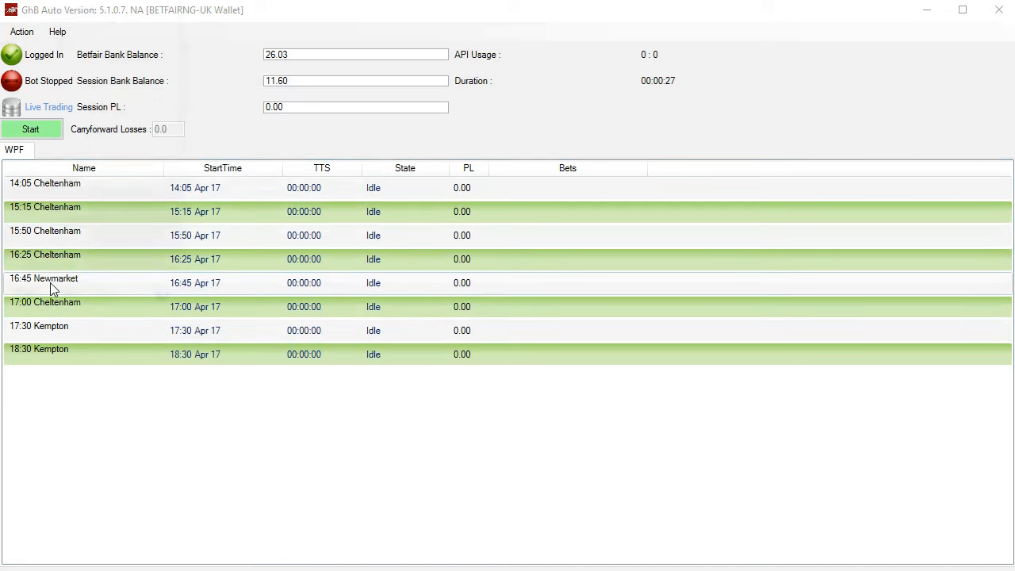
pyautogui.moveTo(60, 0); pyautogui.dragTo(437, 132)
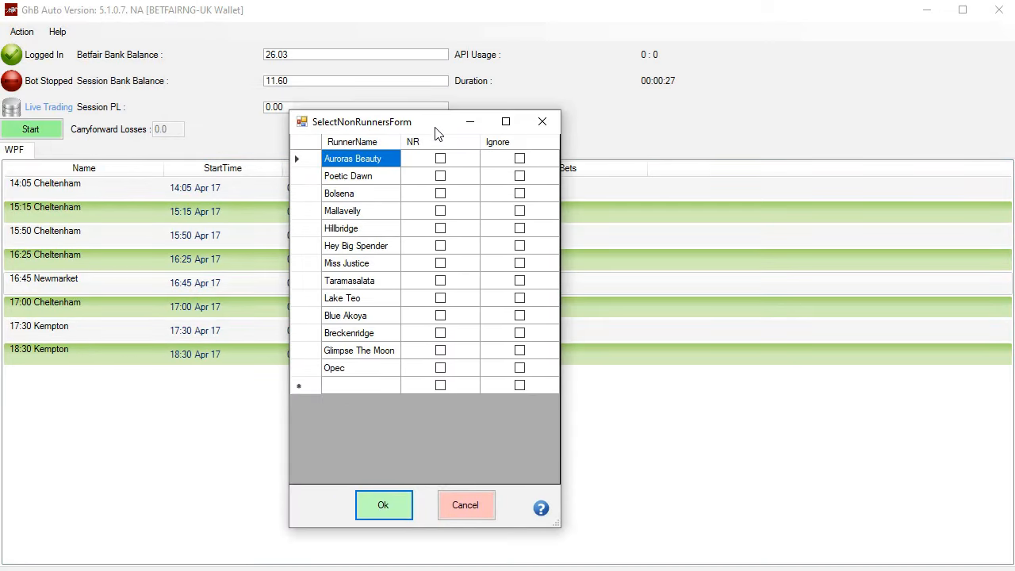
pyautogui.moveTo(1014, 79); pyautogui.dragTo(880, 30)
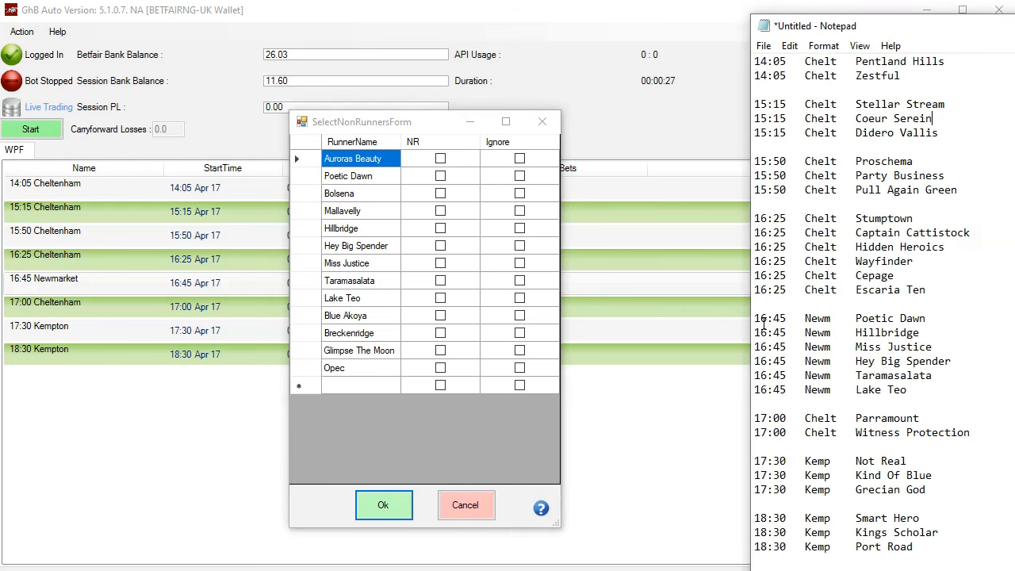
pyautogui.moveTo(935, 390); pyautogui.dragTo(744, 315)
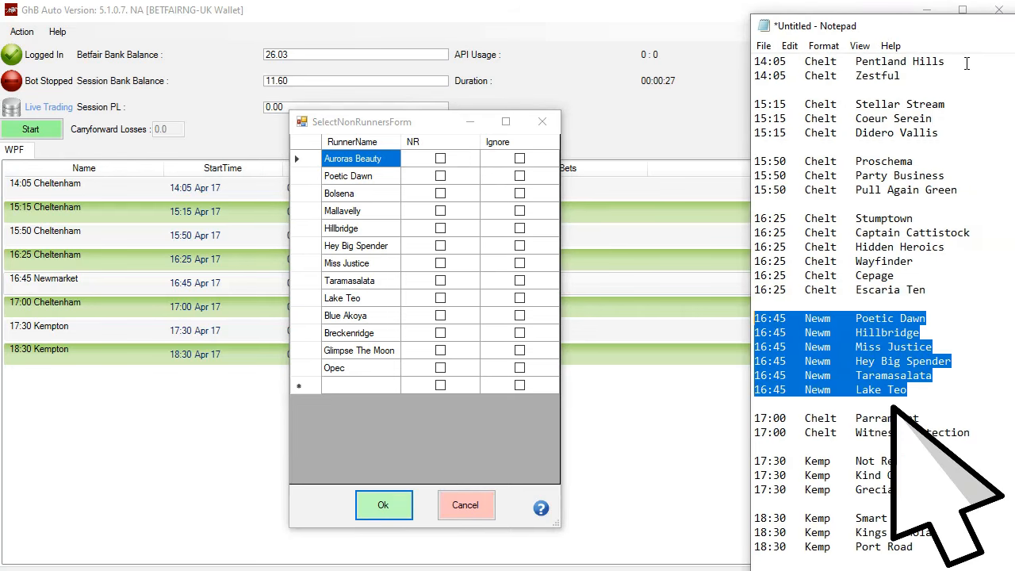
pyautogui.hotkey('alt', 'Tab')
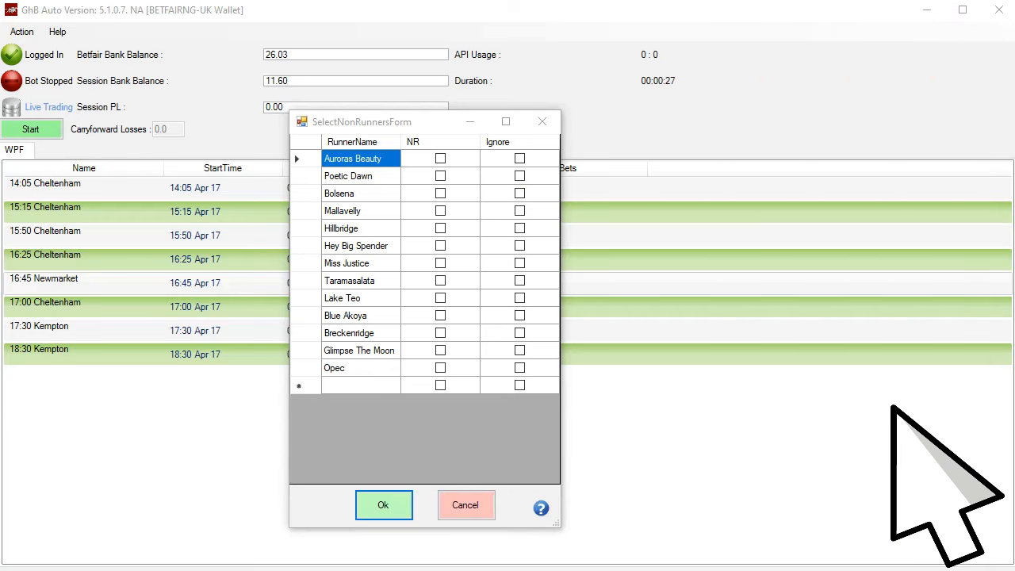
# Mark Auroras Beauty, Bolsena, Mallavelly, Blue Akoya, Breckenridge and Glimpse The Moon as ignored, and accept the 16:45 Newmarket runner settings.
pyautogui.click(519, 159)
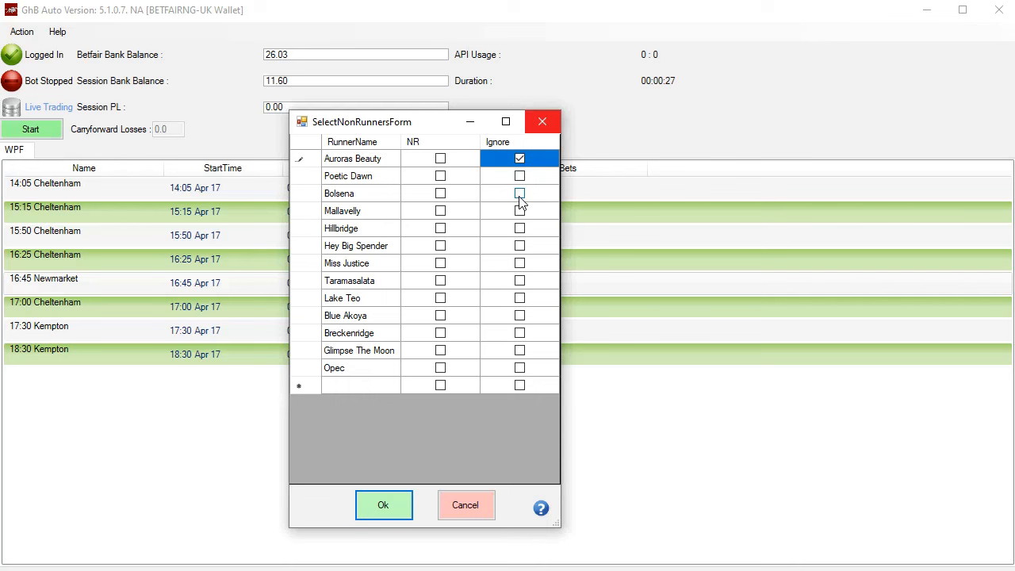
pyautogui.click(520, 196)
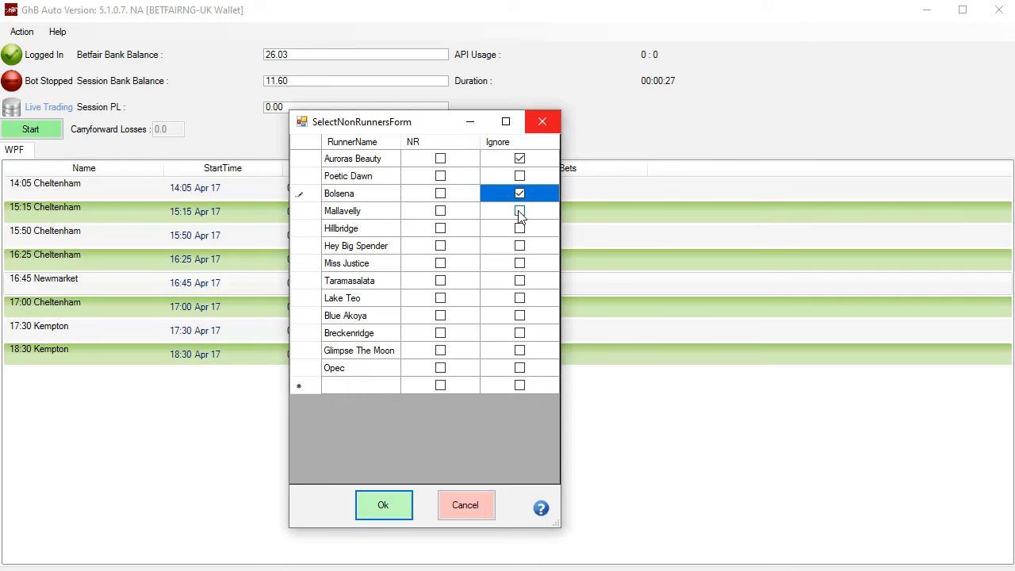
pyautogui.click(519, 212)
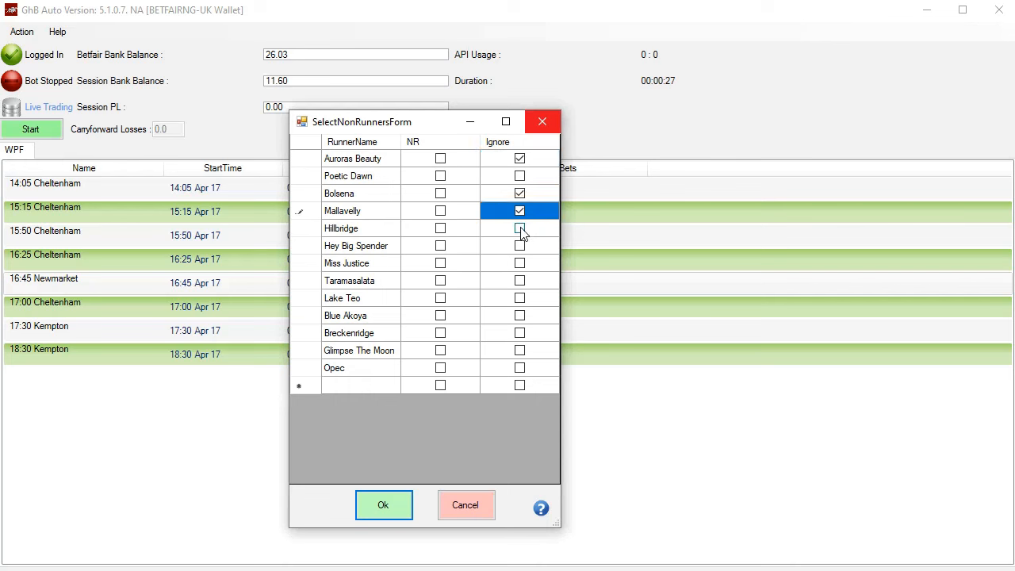
pyautogui.click(521, 229)
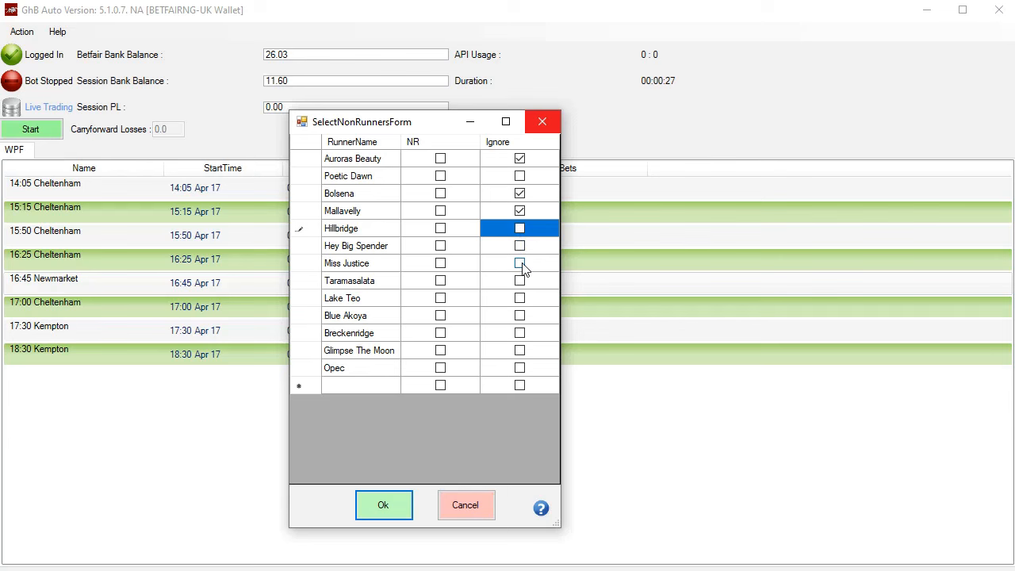
pyautogui.click(519, 316)
pyautogui.click(519, 333)
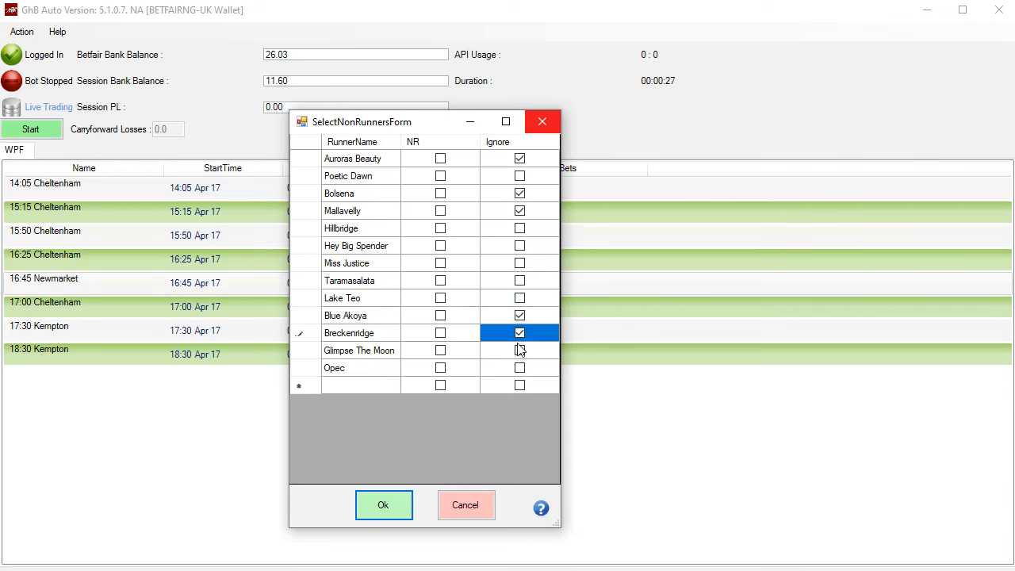
pyautogui.click(520, 350)
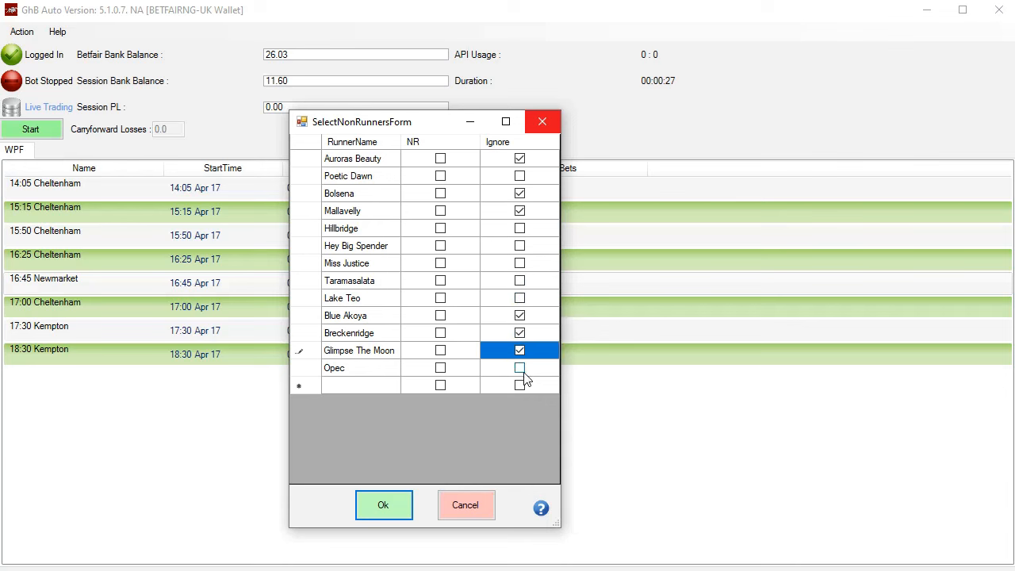
pyautogui.click(524, 375)
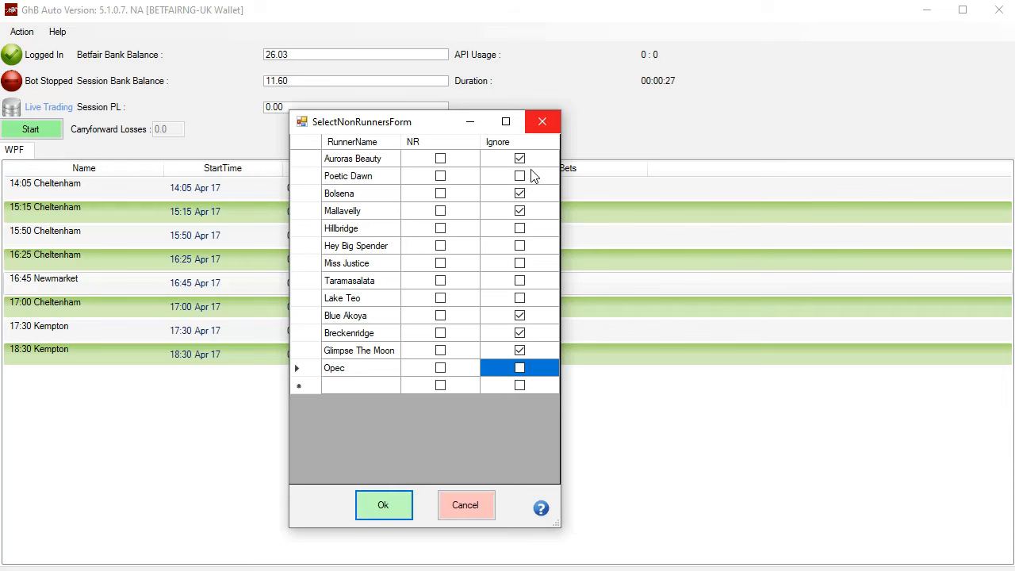
pyautogui.click(384, 511)
# Open the runner selection form for the 17:00 Cheltenham race and mark every runner as ignored, from Our Champ to Mick Maestro.
pyautogui.doubleClick(52, 307)
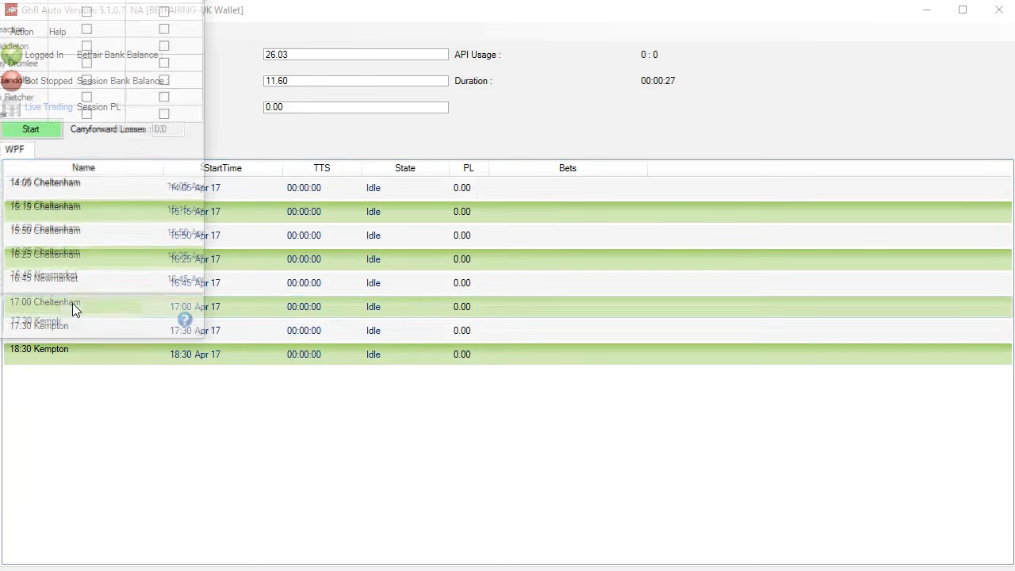
pyautogui.click(419, 127)
pyautogui.click(419, 145)
pyautogui.click(419, 162)
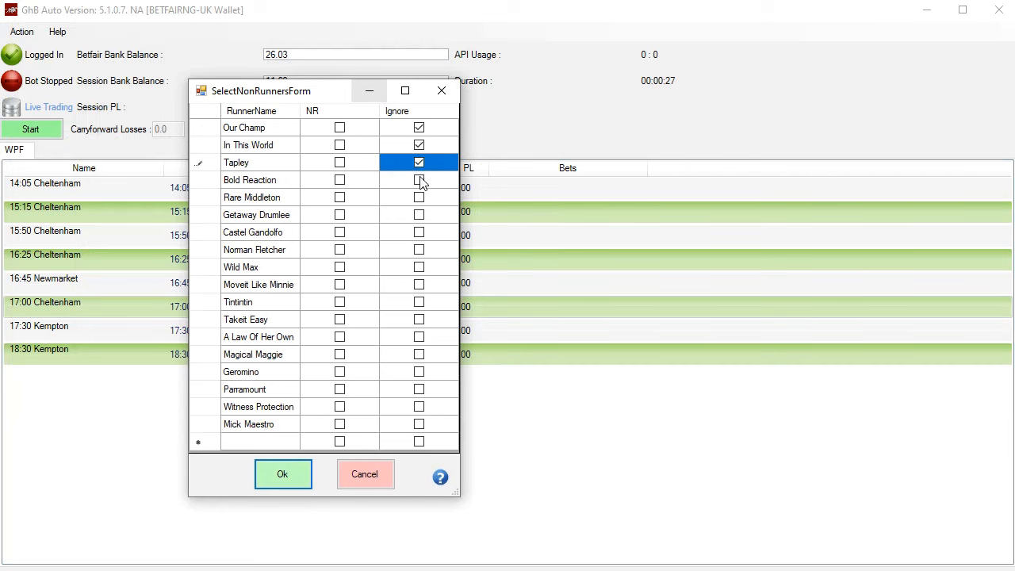
pyautogui.click(419, 180)
pyautogui.click(418, 192)
pyautogui.click(419, 198)
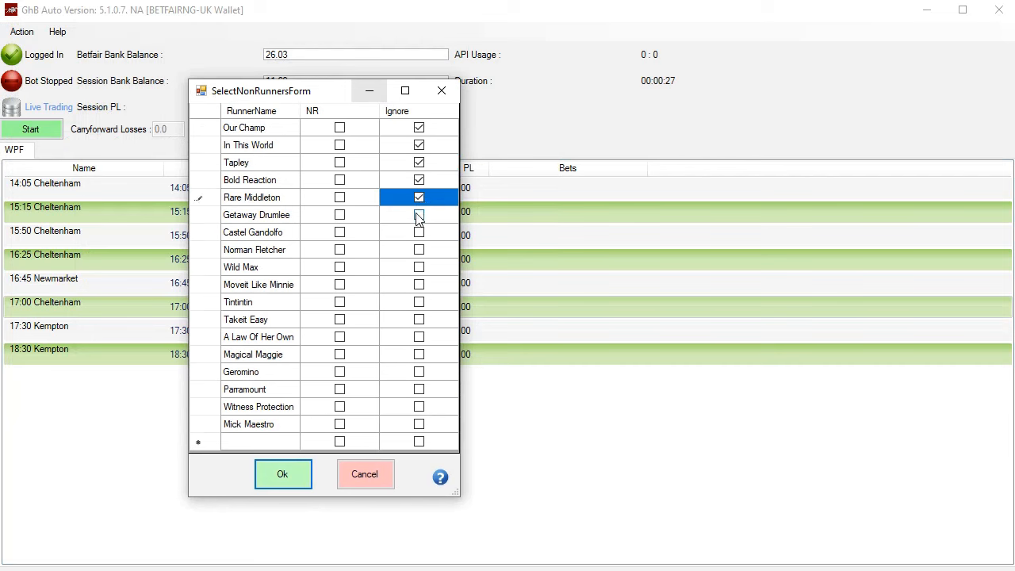
pyautogui.click(419, 214)
pyautogui.click(419, 232)
pyautogui.click(419, 249)
pyautogui.click(419, 266)
pyautogui.click(418, 284)
pyautogui.click(419, 302)
pyautogui.click(419, 319)
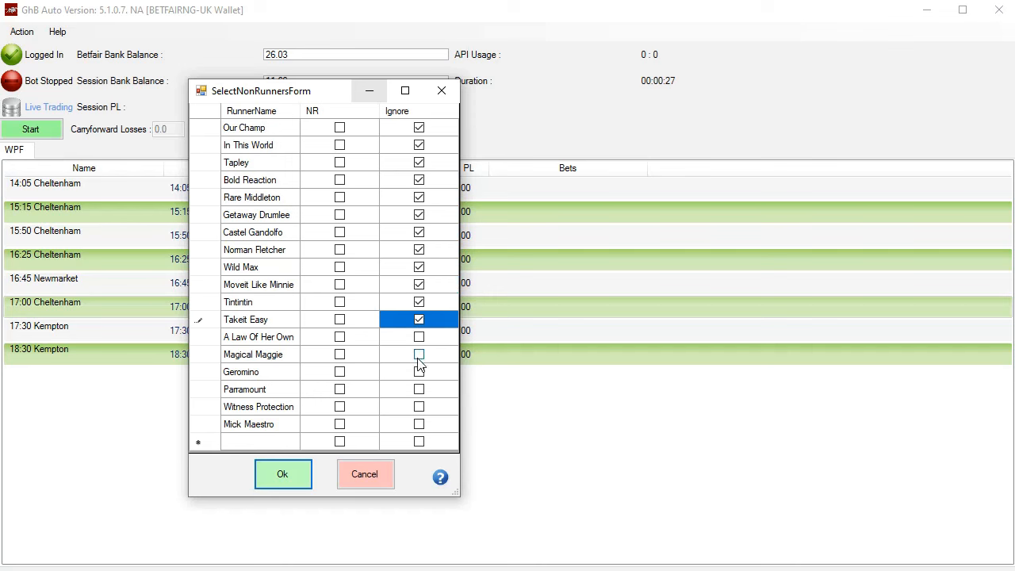
pyautogui.click(419, 337)
pyautogui.click(419, 353)
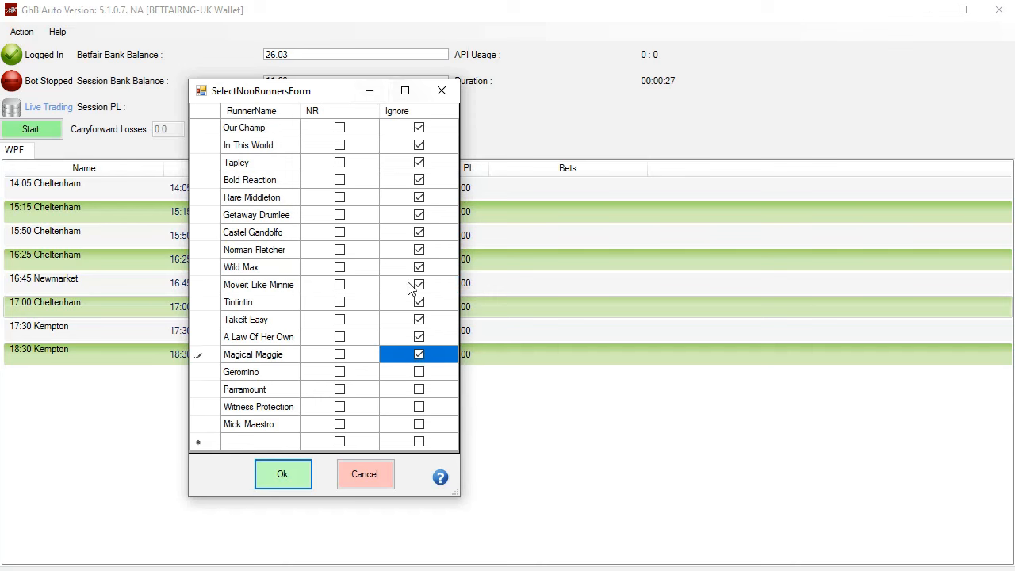
pyautogui.click(419, 372)
pyautogui.click(419, 390)
pyautogui.click(420, 412)
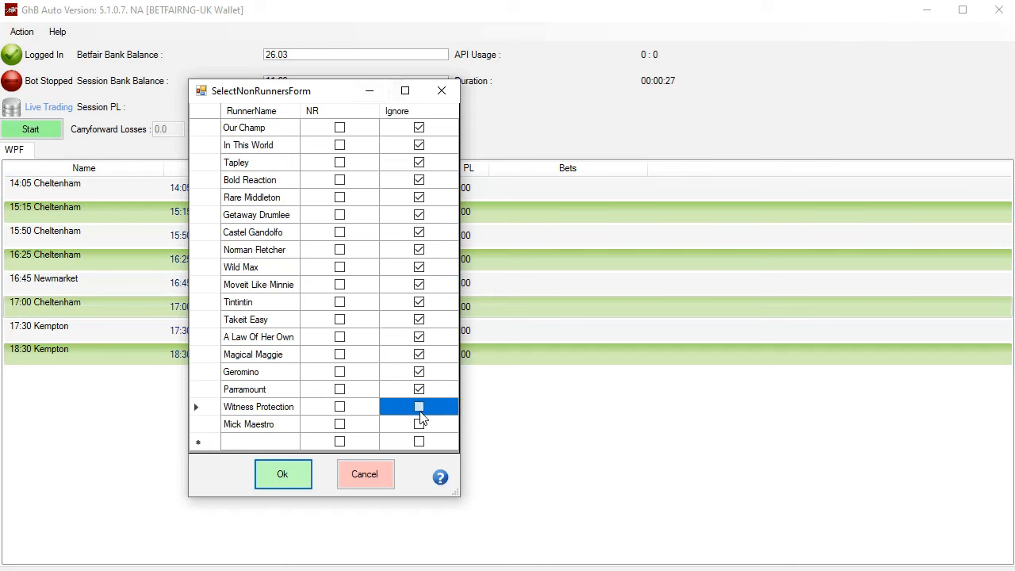
pyautogui.click(416, 424)
pyautogui.click(419, 407)
# Clear the ignore marks for Parramount and Witness Protection in the 17:00 Cheltenham runner selection form.
pyautogui.click(421, 390)
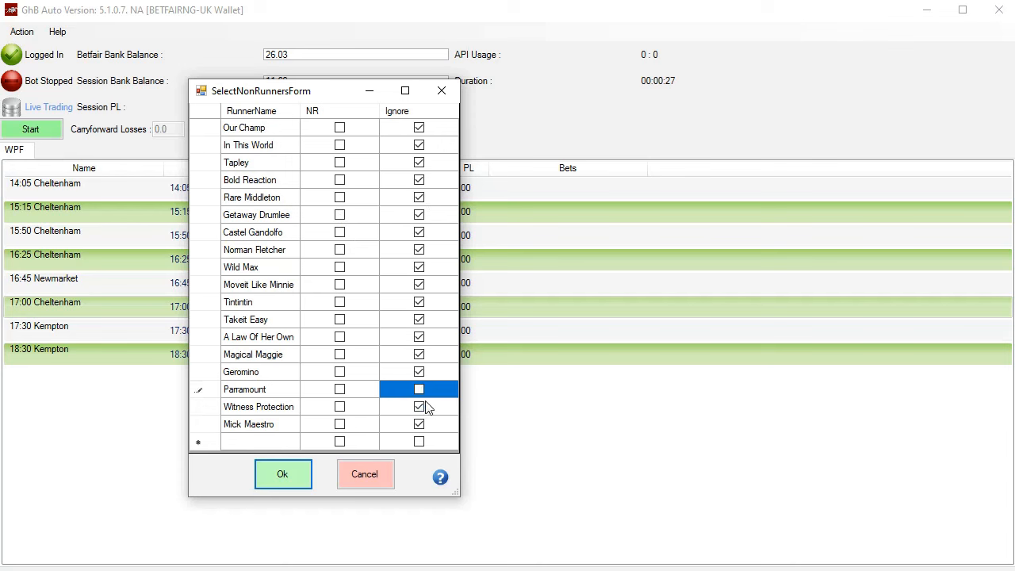
pyautogui.click(420, 407)
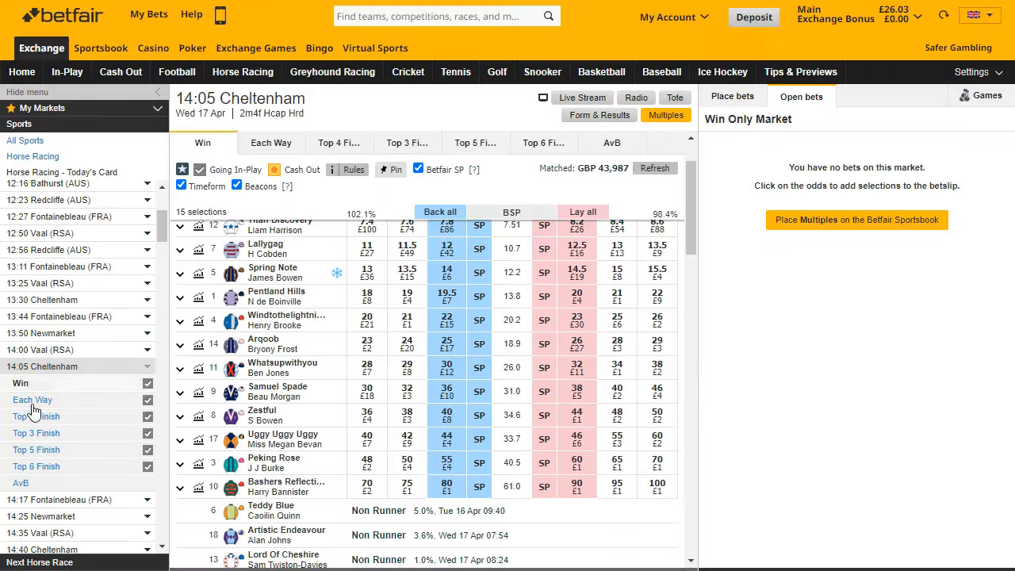
# Switch to the Betfair exchange and examine the win market odds for the 17:00, 16:25 and 15:50 Cheltenham races, ending on 17:00.
pyautogui.scroll(-6, 42, 464)
pyautogui.scroll(6, 45, 450)
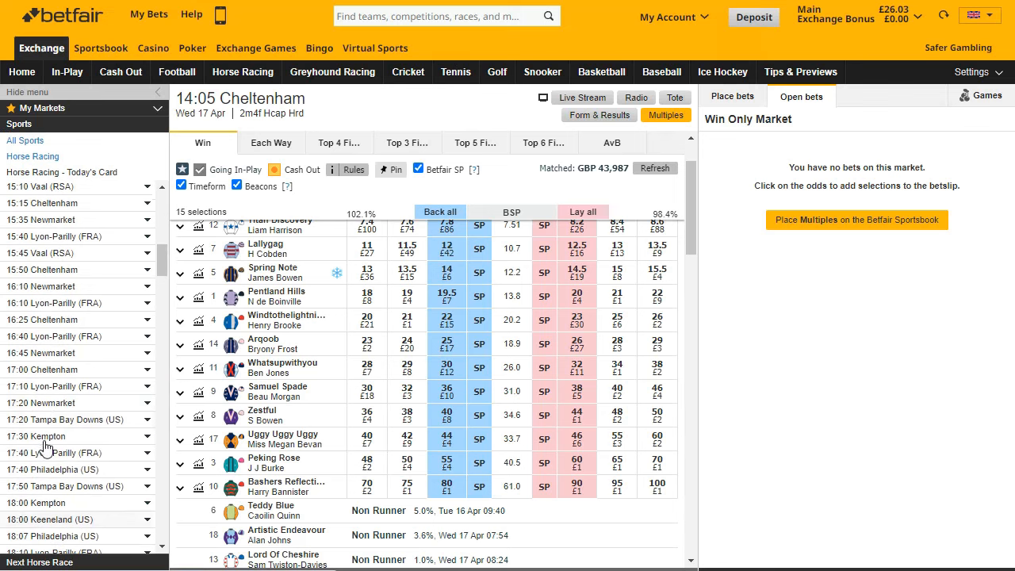
pyautogui.click(42, 371)
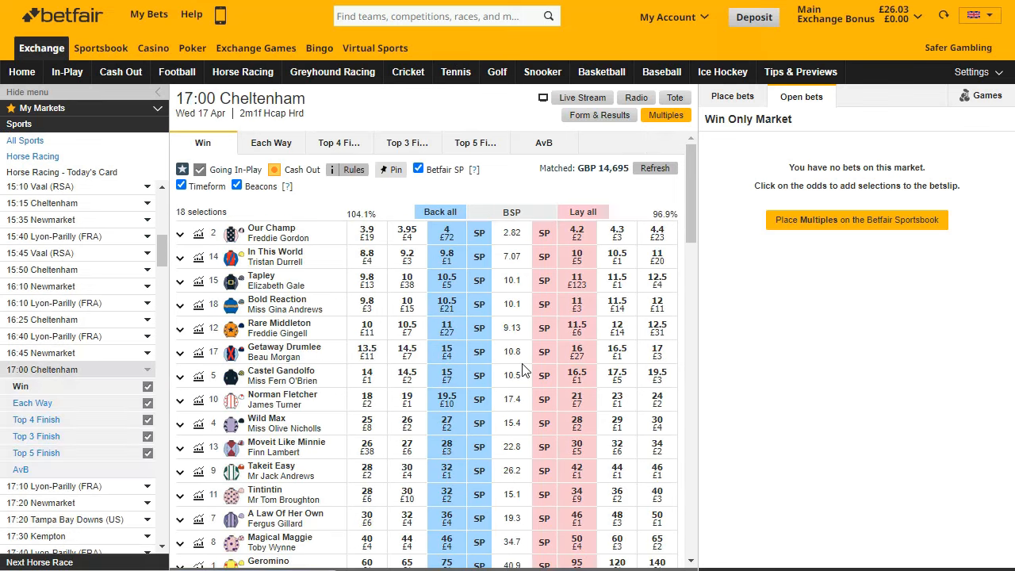
pyautogui.scroll(-3, 547, 373)
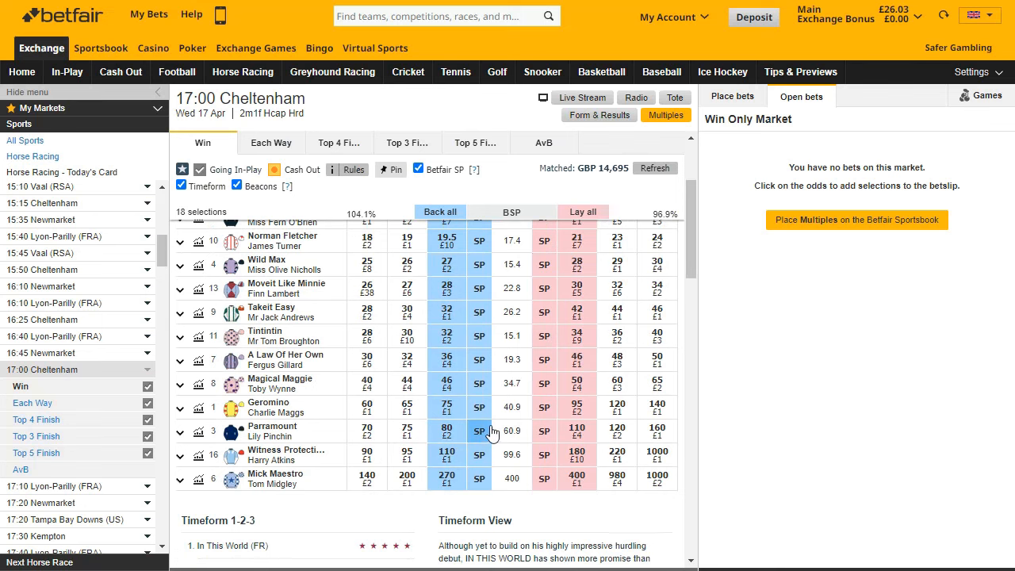
pyautogui.scroll(2, 492, 430)
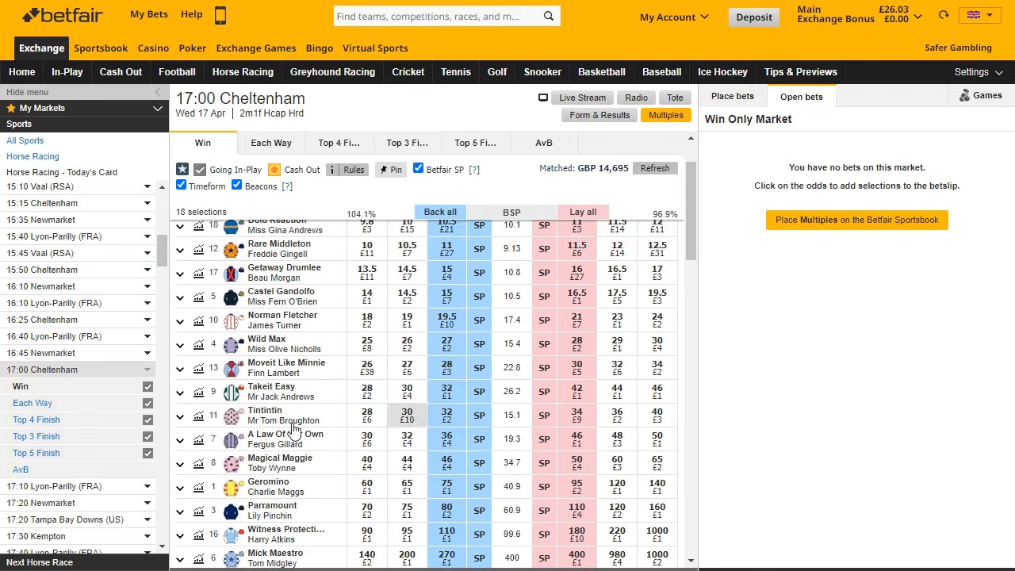
pyautogui.click(46, 320)
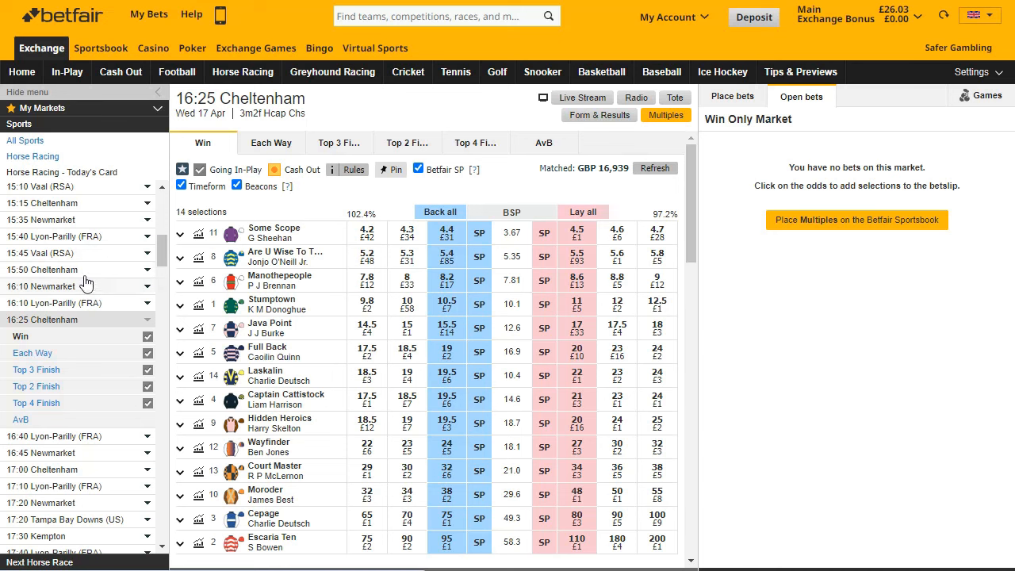
pyautogui.click(61, 271)
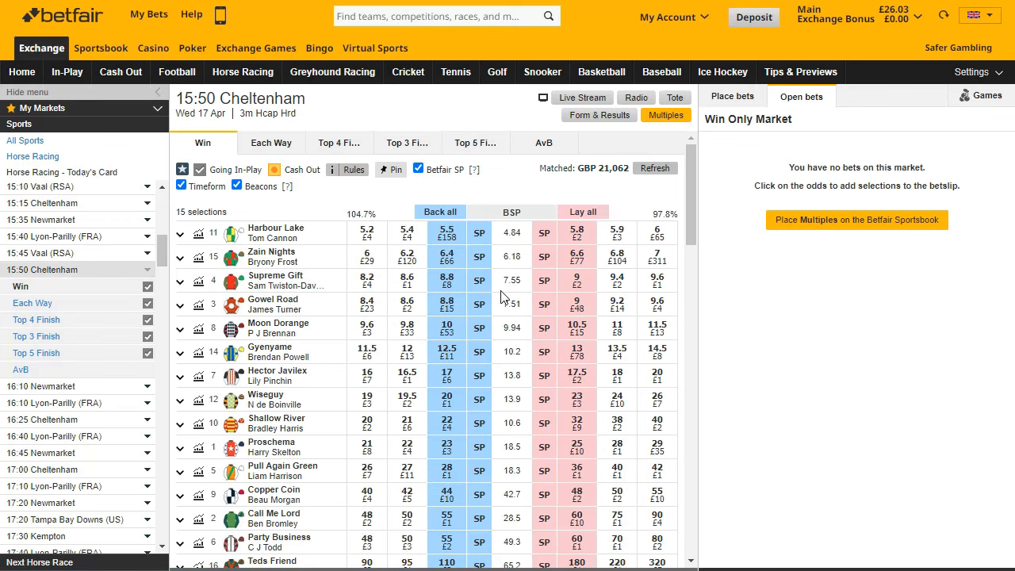
pyautogui.scroll(-2, 394, 410)
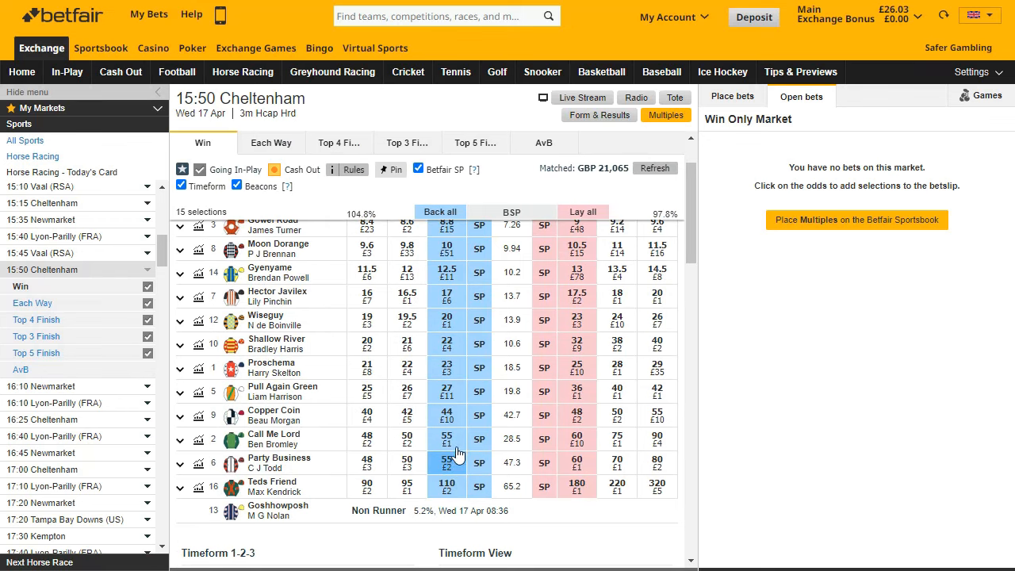
pyautogui.scroll(2, 444, 405)
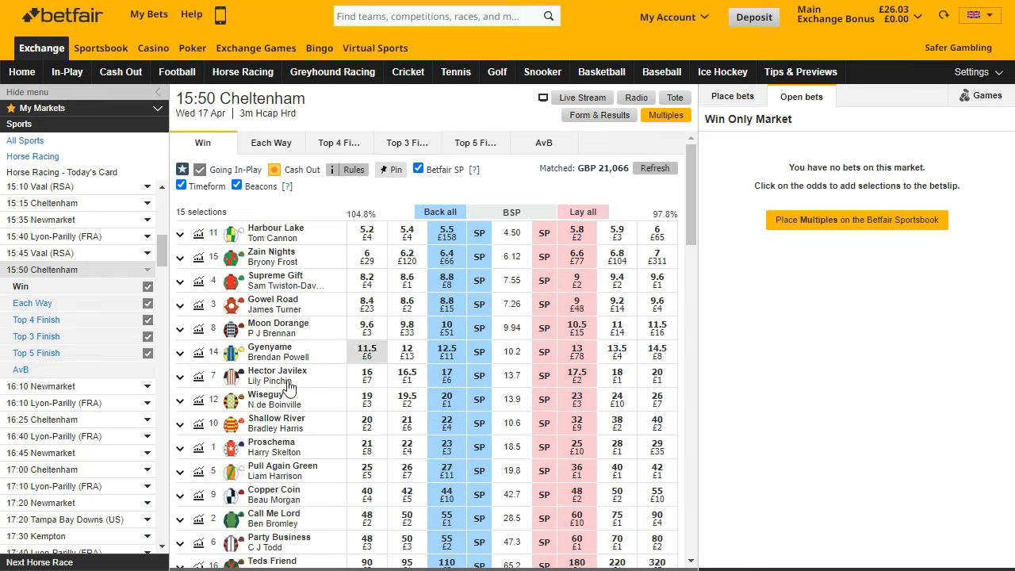
pyautogui.click(49, 472)
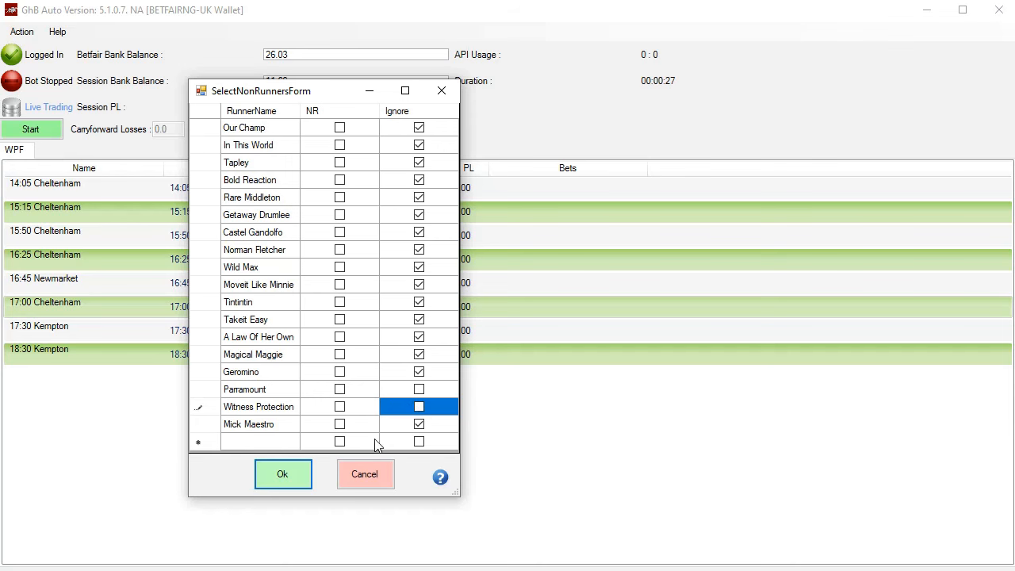
# Return to GHB Auto, accept the 17:00 Cheltenham runner settings, and open the 17:30 Kempton runner selection form fully in view.
pyautogui.click(287, 476)
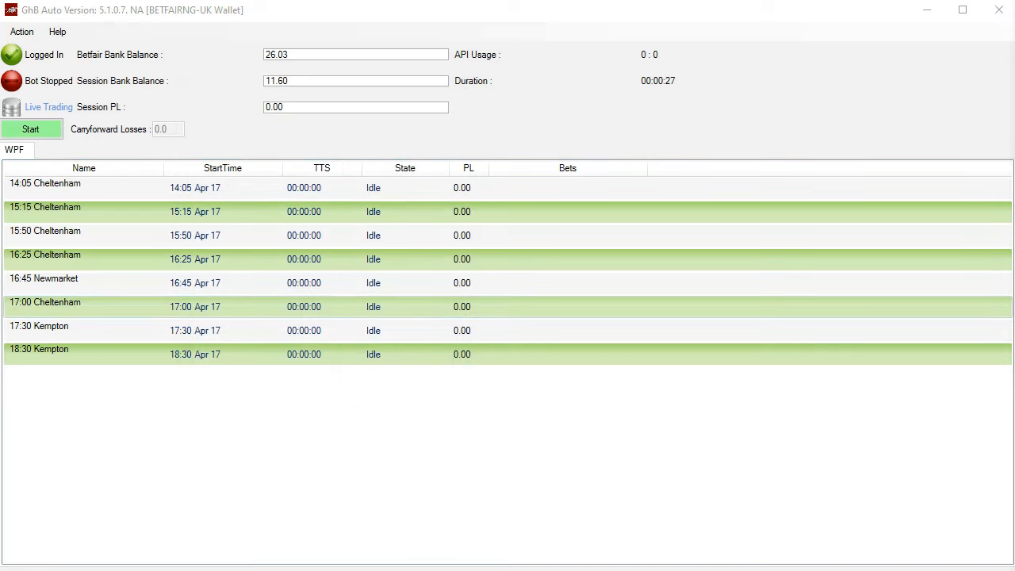
pyautogui.doubleClick(223, 338)
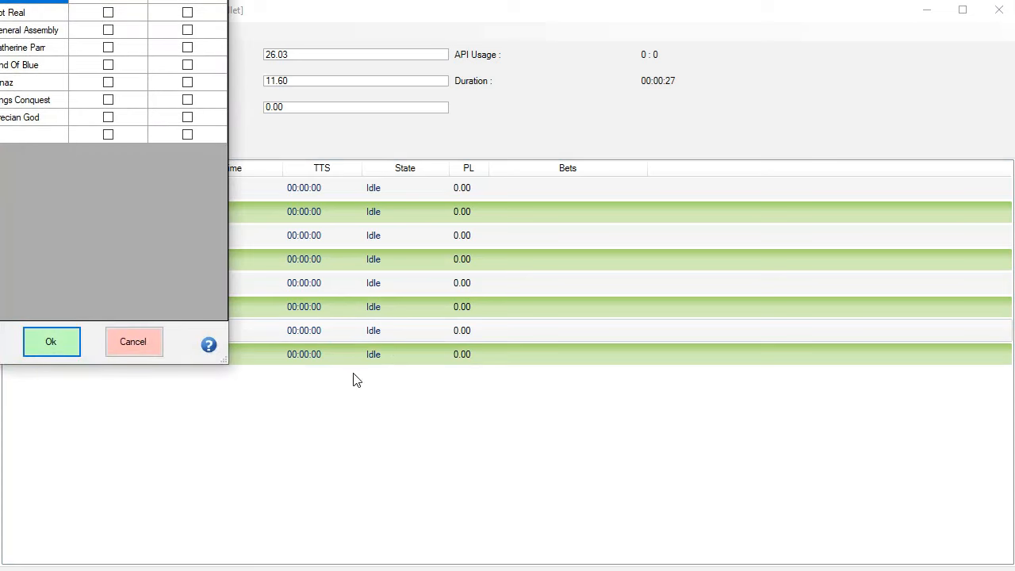
pyautogui.moveTo(89, 0); pyautogui.dragTo(332, 183)
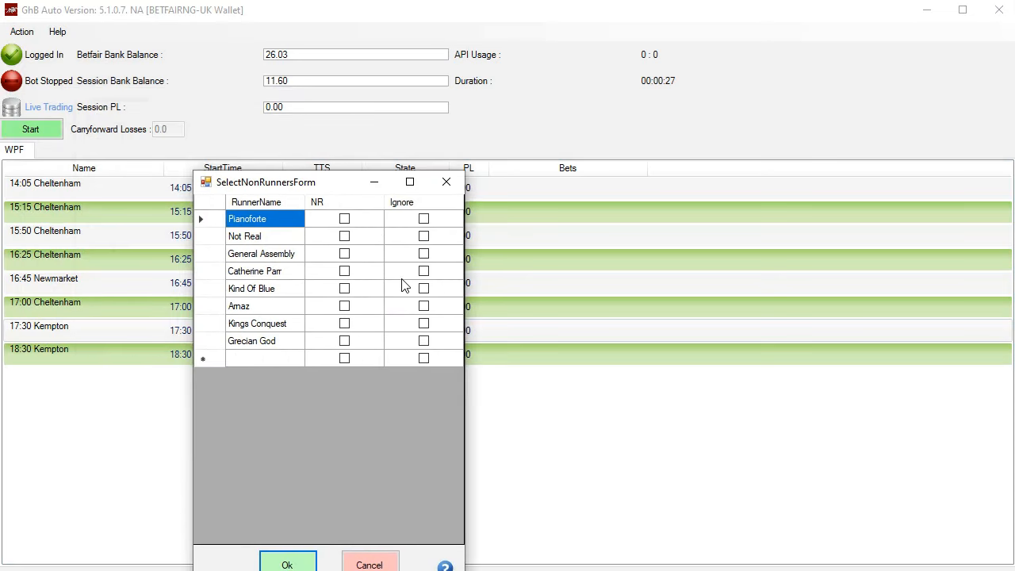
# Mark Pianoforte, General Assembly, Catherine Parr, Arnaz and Kings Conquest as ignored, and accept the 17:30 Kempton runner settings.
pyautogui.click(423, 220)
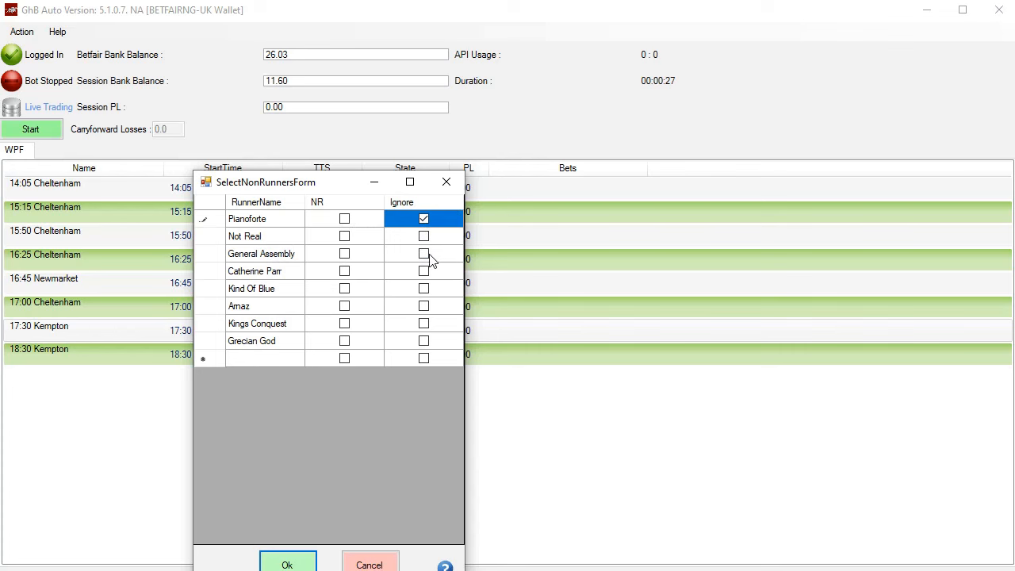
pyautogui.click(425, 256)
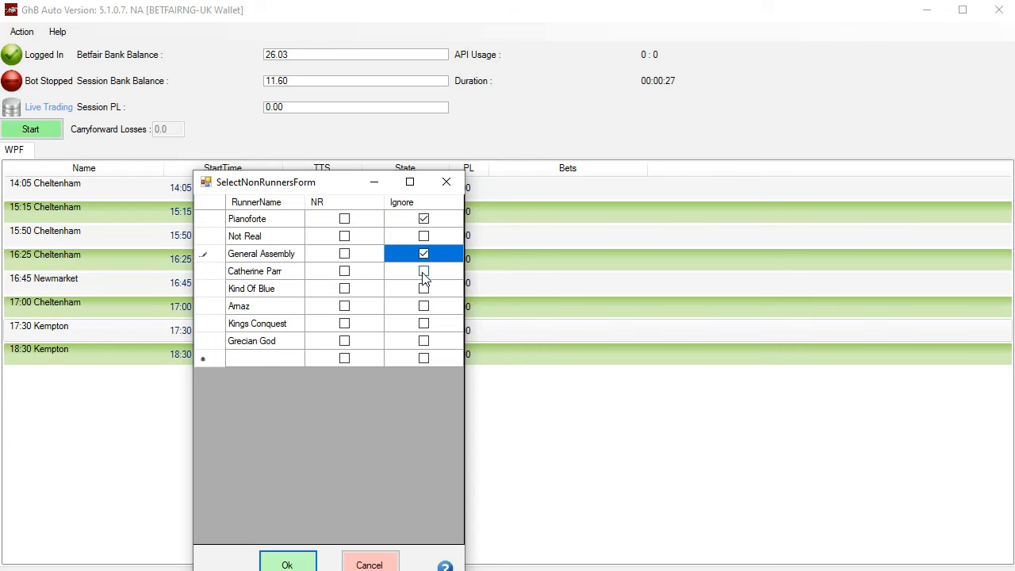
pyautogui.click(424, 272)
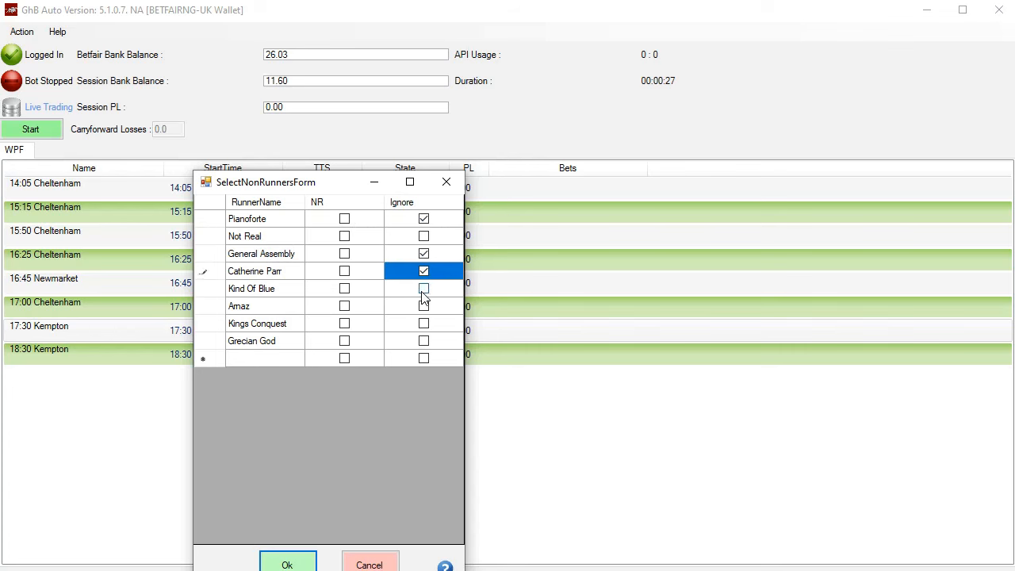
pyautogui.click(423, 310)
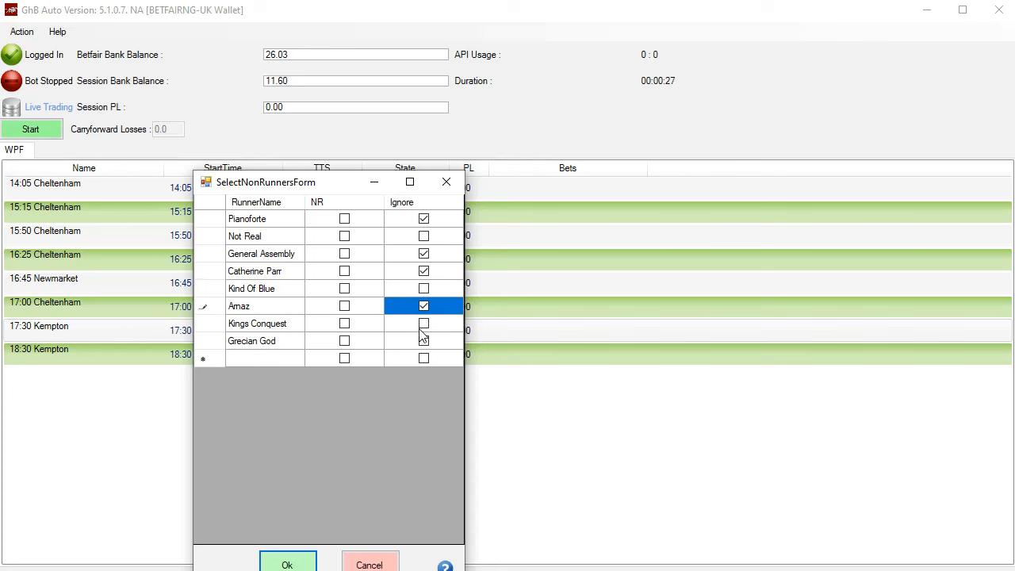
pyautogui.click(424, 326)
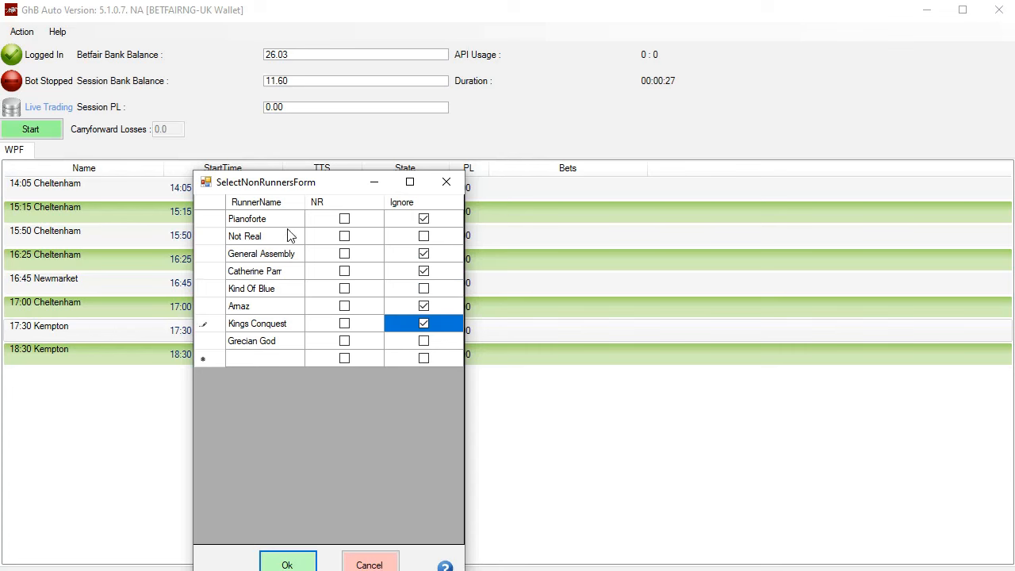
pyautogui.click(282, 565)
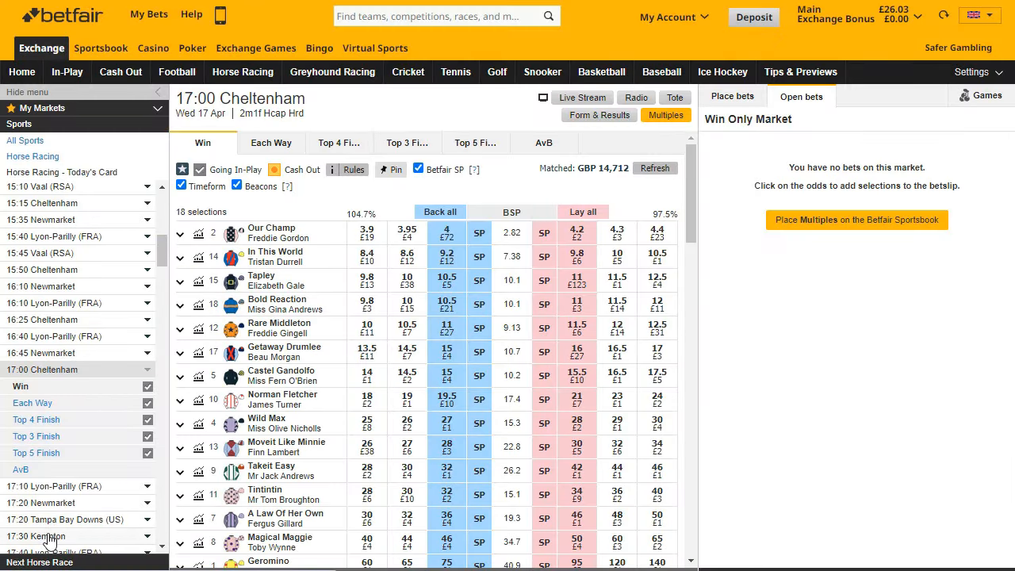
# Check the 17:30 Kempton win market on Betfair, and open the runner selection form for the 18:30 Kempton race in GHB Auto.
pyautogui.click(49, 540)
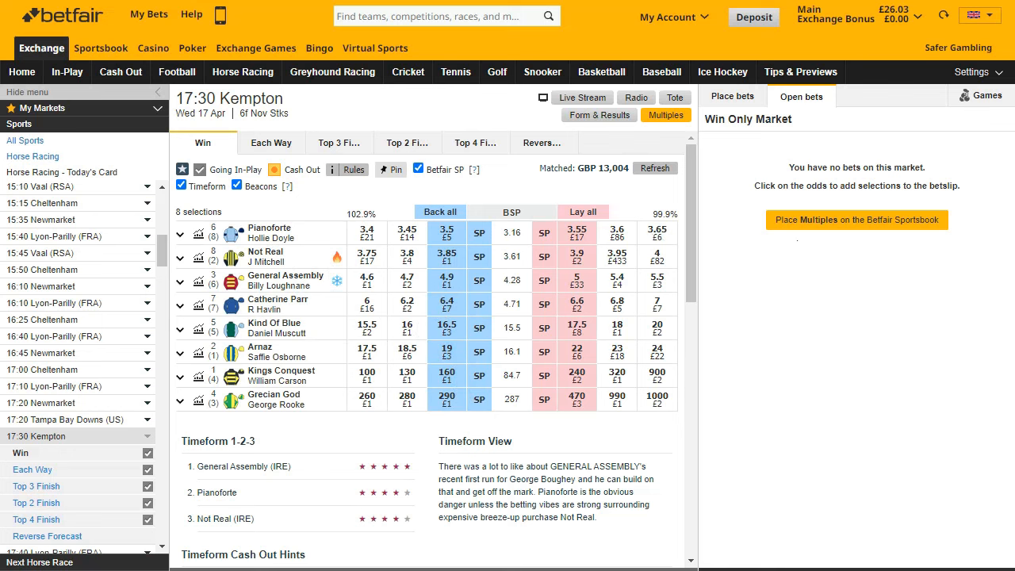
pyautogui.hotkey('alt', 'Tab')
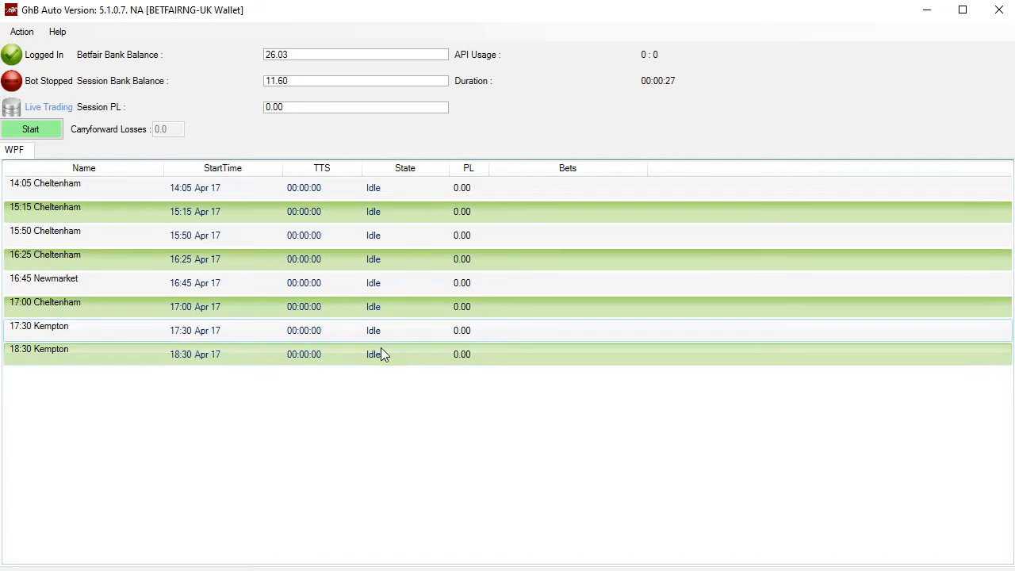
pyautogui.doubleClick(365, 359)
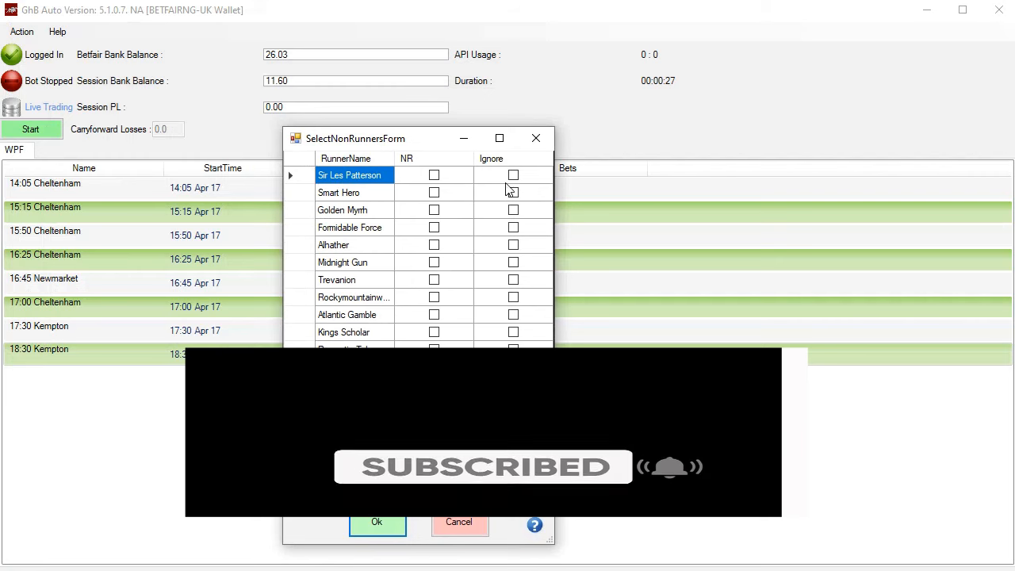
# Mark every 18:30 Kempton runner as ignored except Smart Hero, Kings Scholar and Port Road, and accept the runner settings.
pyautogui.click(513, 176)
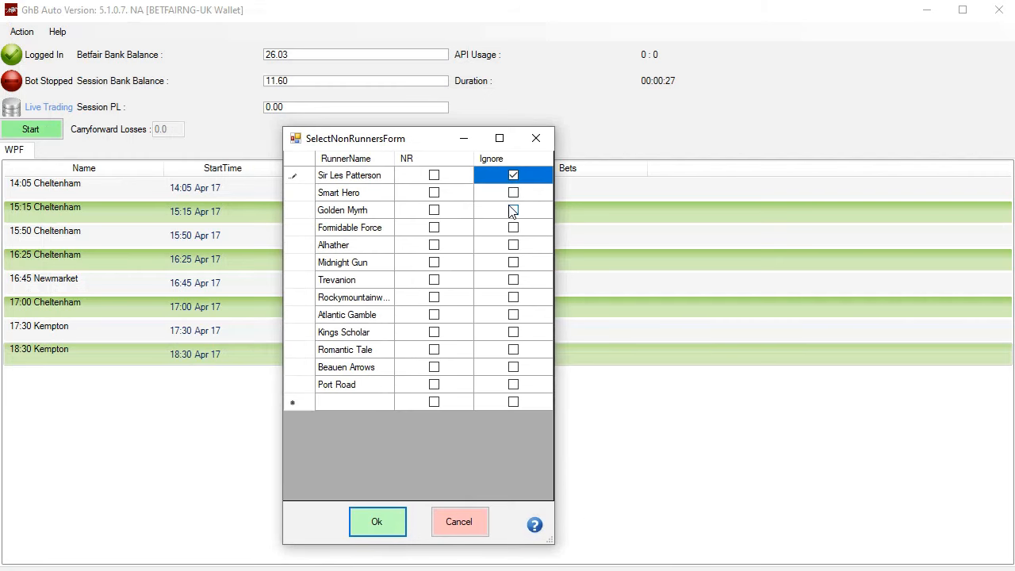
pyautogui.click(512, 212)
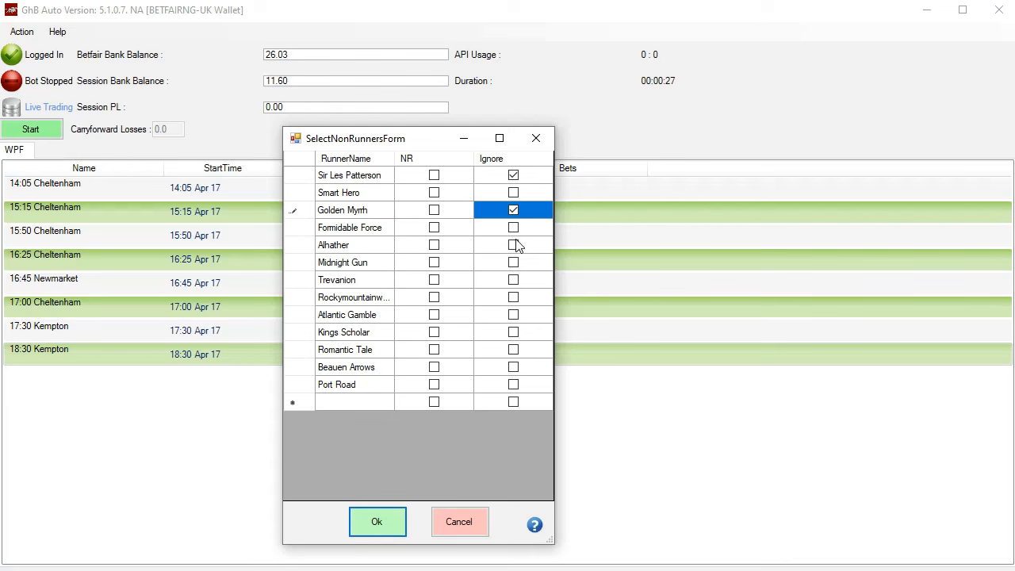
pyautogui.click(513, 230)
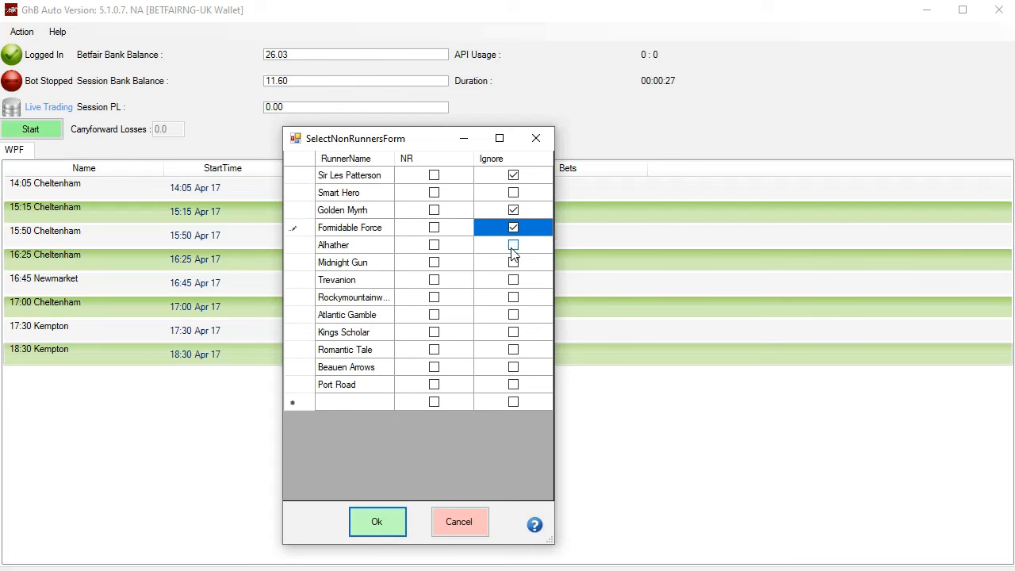
pyautogui.click(513, 248)
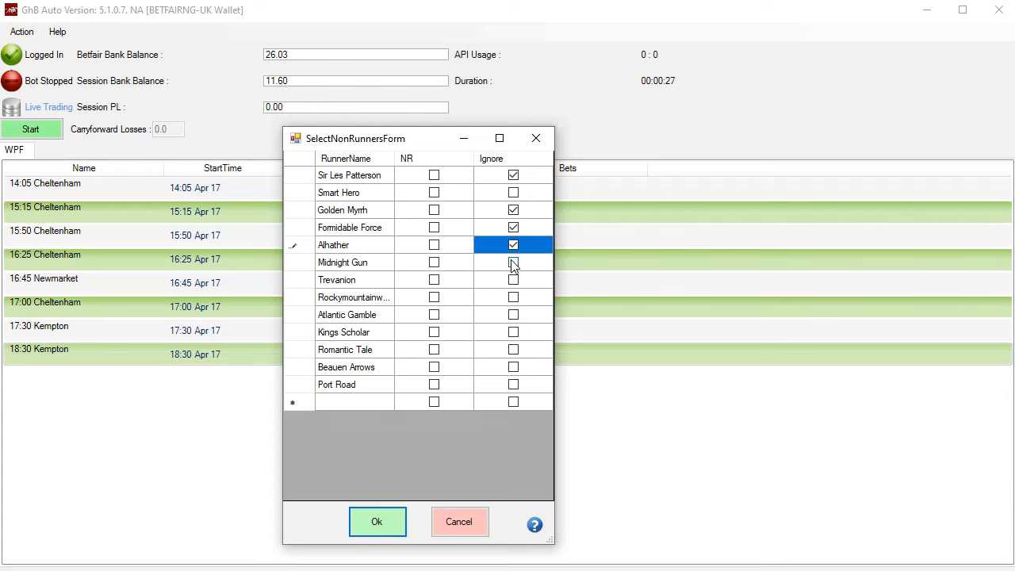
pyautogui.click(512, 265)
pyautogui.click(512, 282)
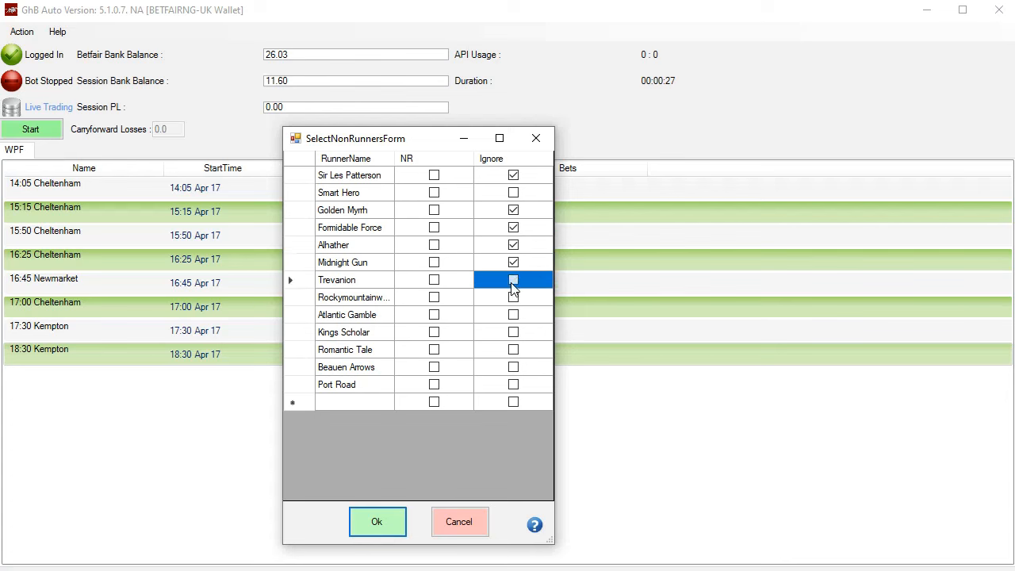
pyautogui.click(512, 300)
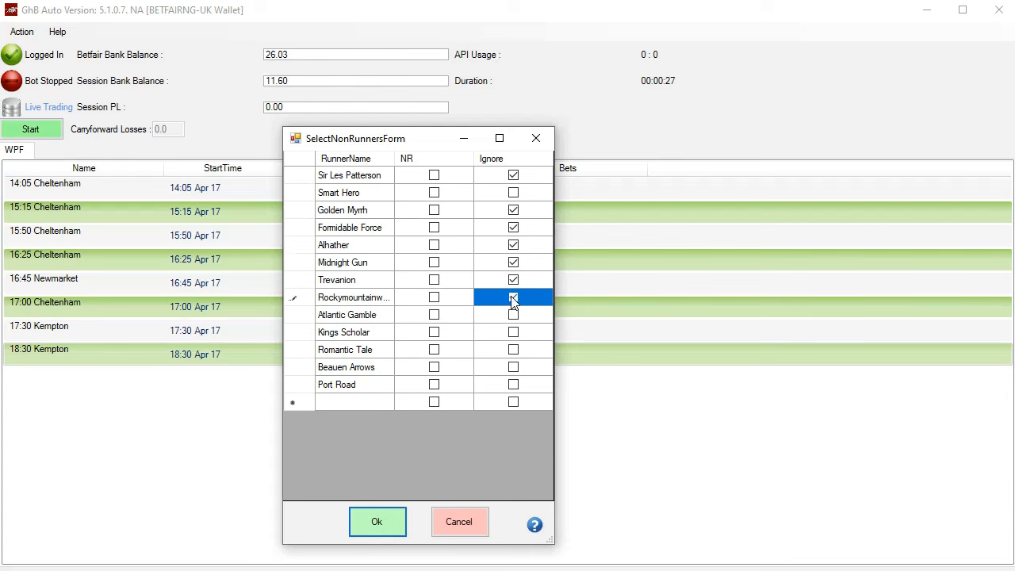
pyautogui.click(511, 319)
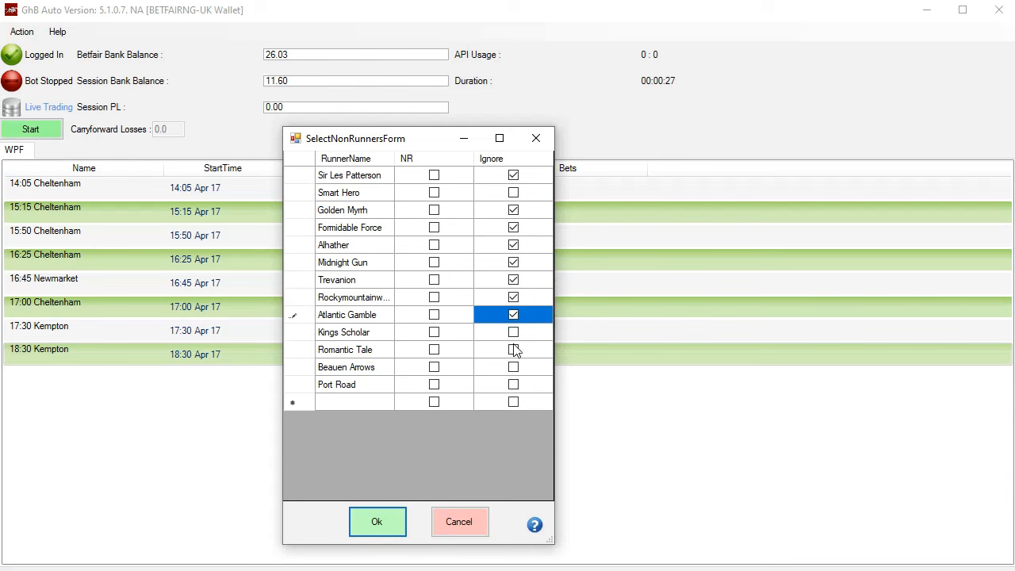
pyautogui.click(514, 350)
pyautogui.click(513, 368)
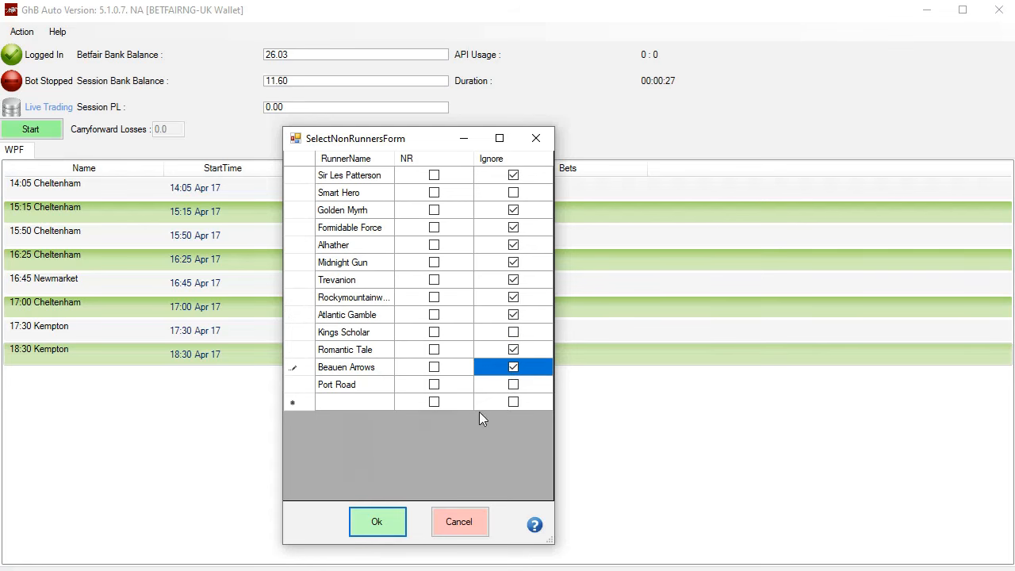
pyautogui.click(377, 520)
# Switch to the Notepad list, highlight the 18:30 Kempton selections for reference, and minimise the list.
pyautogui.hotkey('alt', 'Tab')
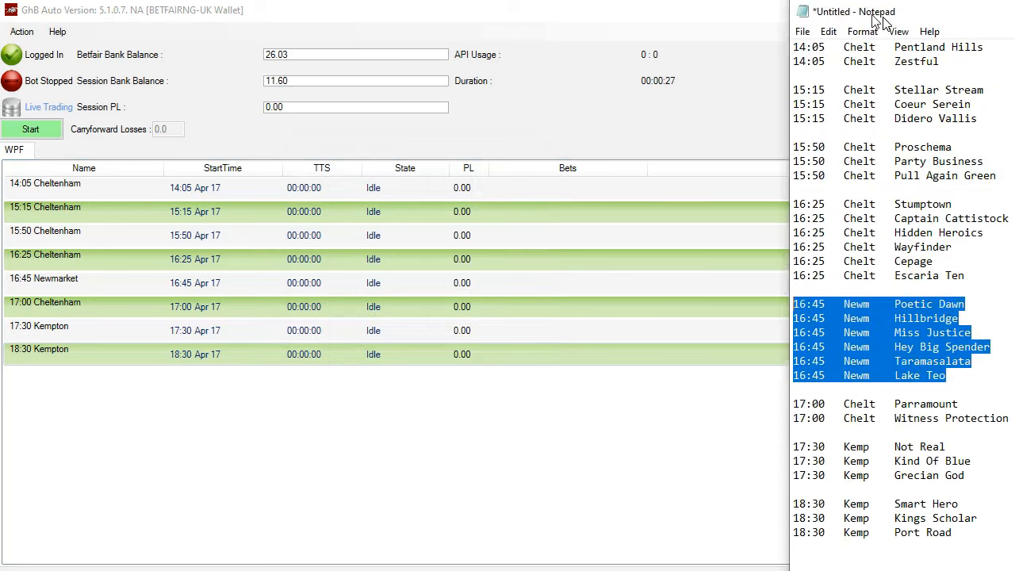
pyautogui.moveTo(911, 520); pyautogui.dragTo(754, 475)
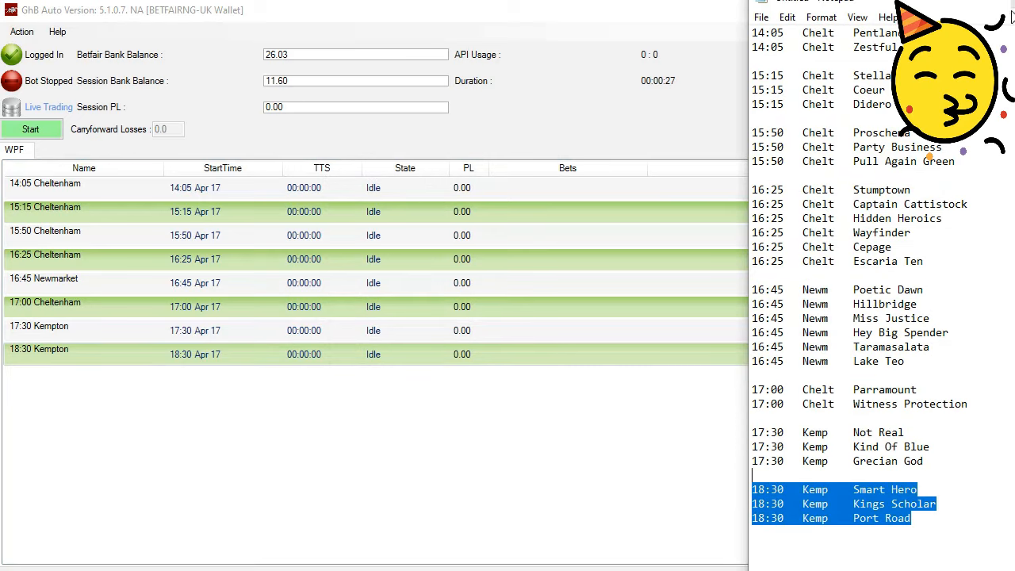
pyautogui.click(925, 12)
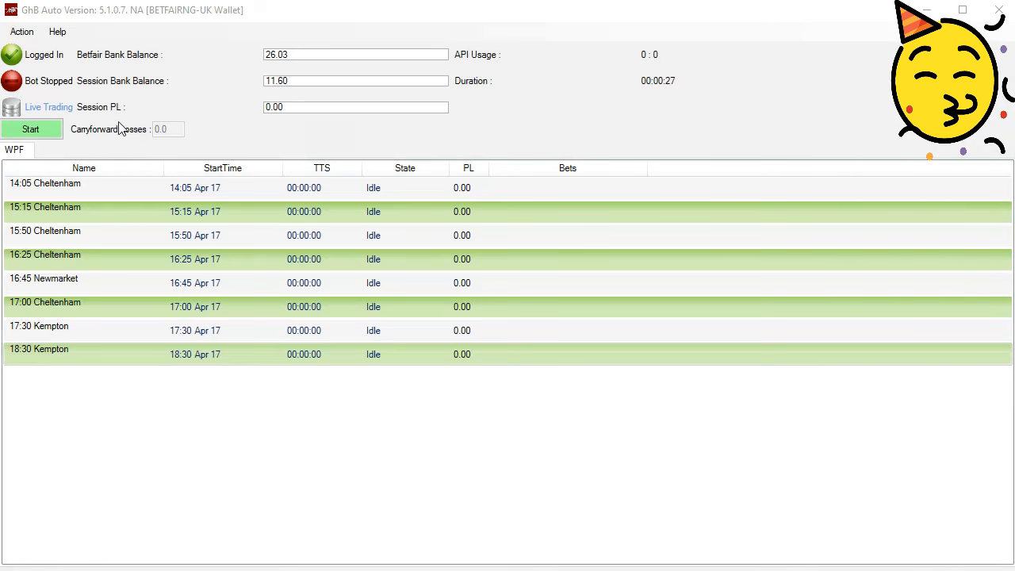
# Start the bot in live trading mode and open the options form to review the lay and bet-by-rank settings.
pyautogui.click(38, 132)
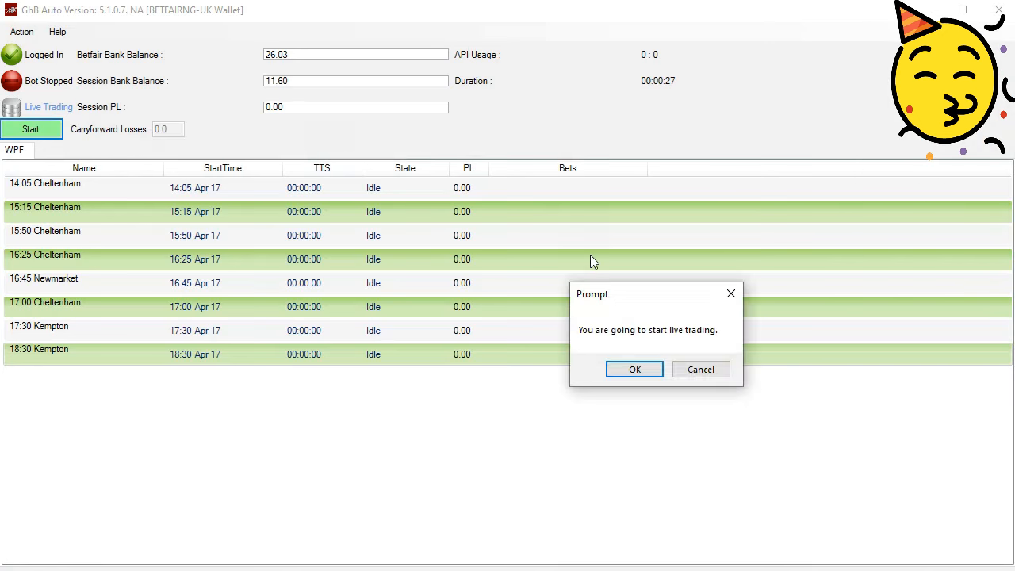
pyautogui.click(636, 373)
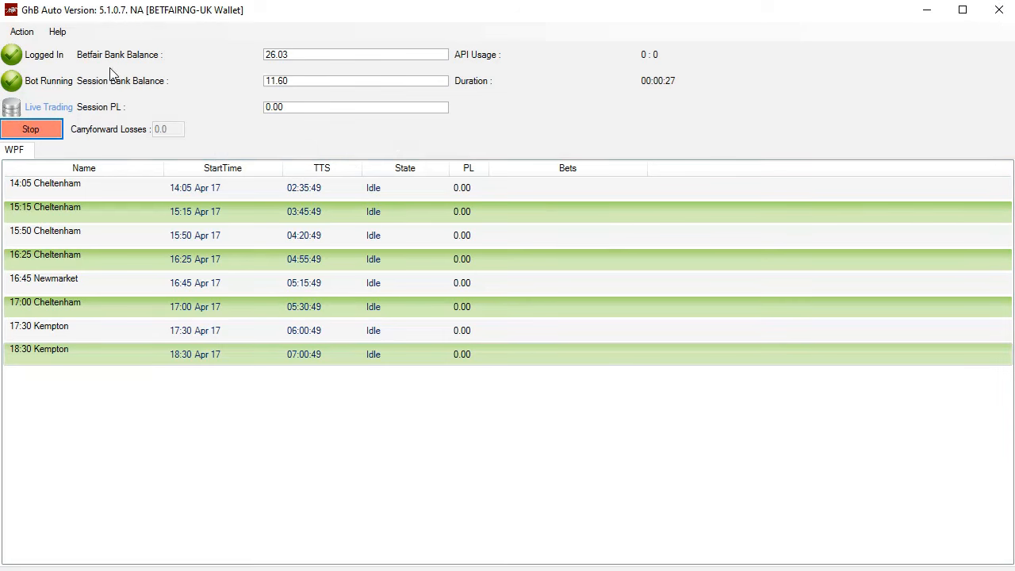
pyautogui.click(21, 32)
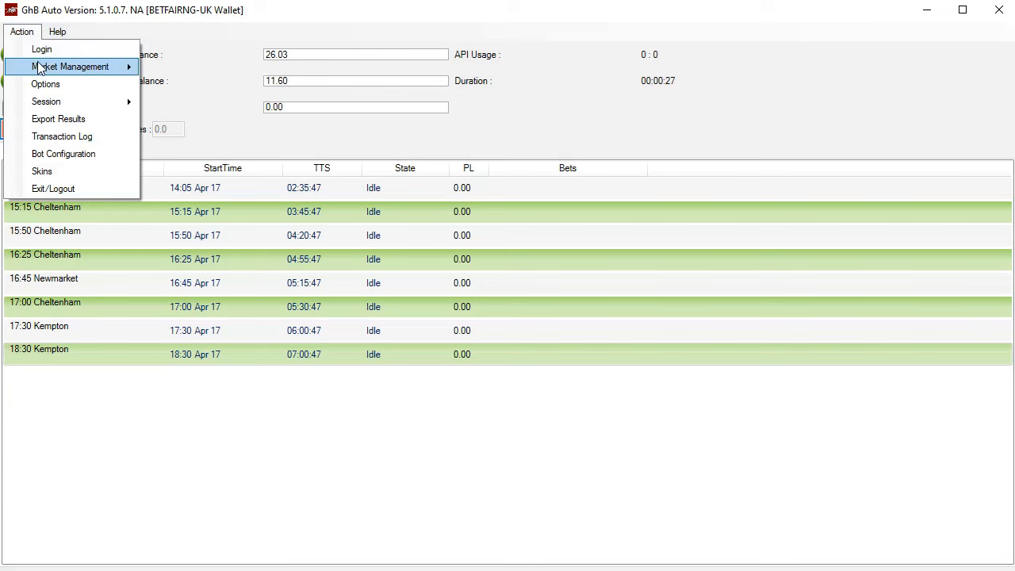
pyautogui.click(60, 82)
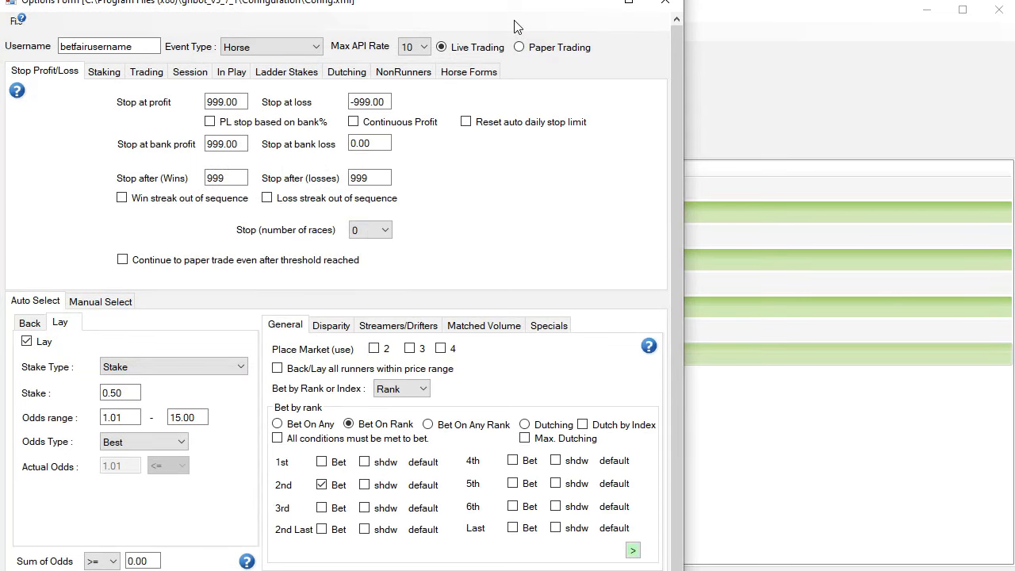
pyautogui.moveTo(466, 8); pyautogui.dragTo(500, 57)
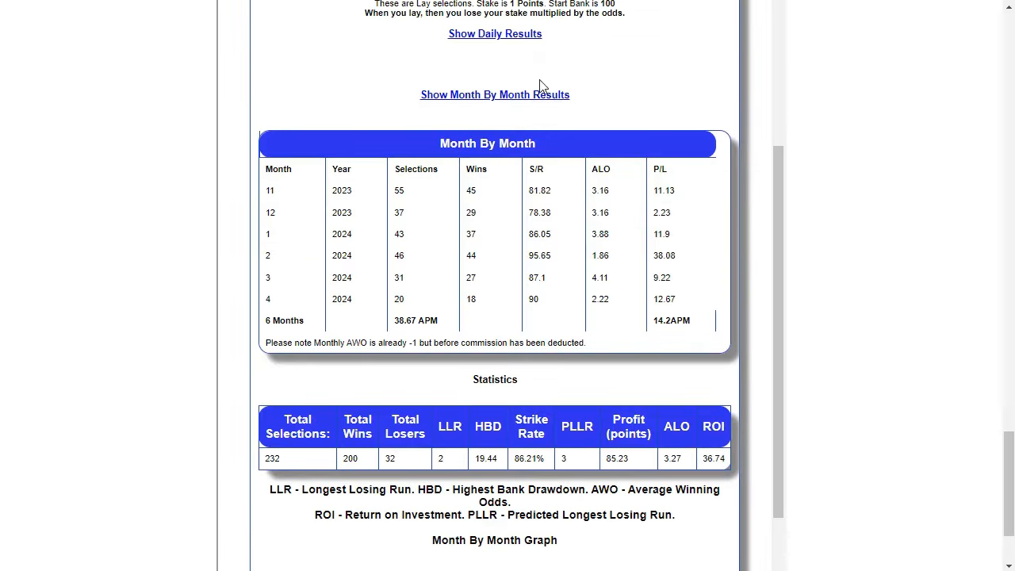
# Show the daily results on the lay statistics web page and examine the April 2024 selections, highlighting entries from 7/4/2024 and 11/4/2024.
pyautogui.click(517, 35)
pyautogui.moveTo(779, 71); pyautogui.dragTo(725, 564)
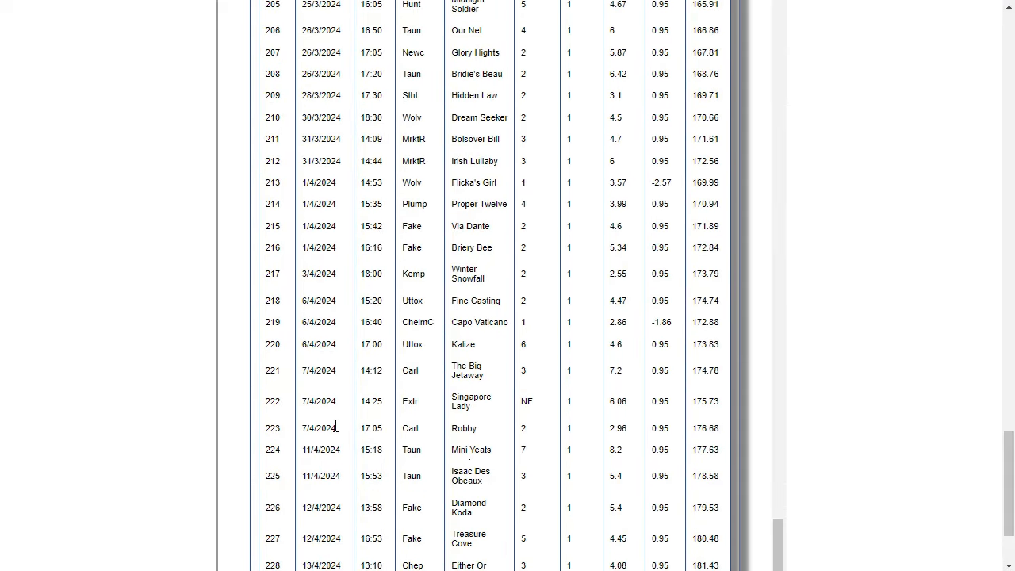
pyautogui.moveTo(294, 428); pyautogui.dragTo(679, 433)
pyautogui.click(678, 432)
pyautogui.moveTo(297, 452); pyautogui.dragTo(349, 456)
pyautogui.scroll(-2, 487, 426)
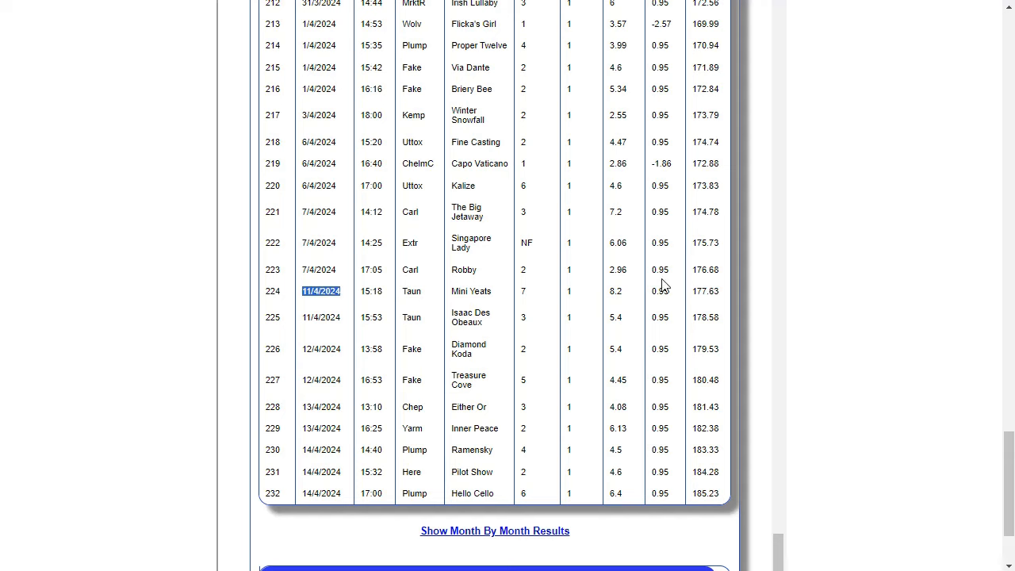
pyautogui.click(662, 312)
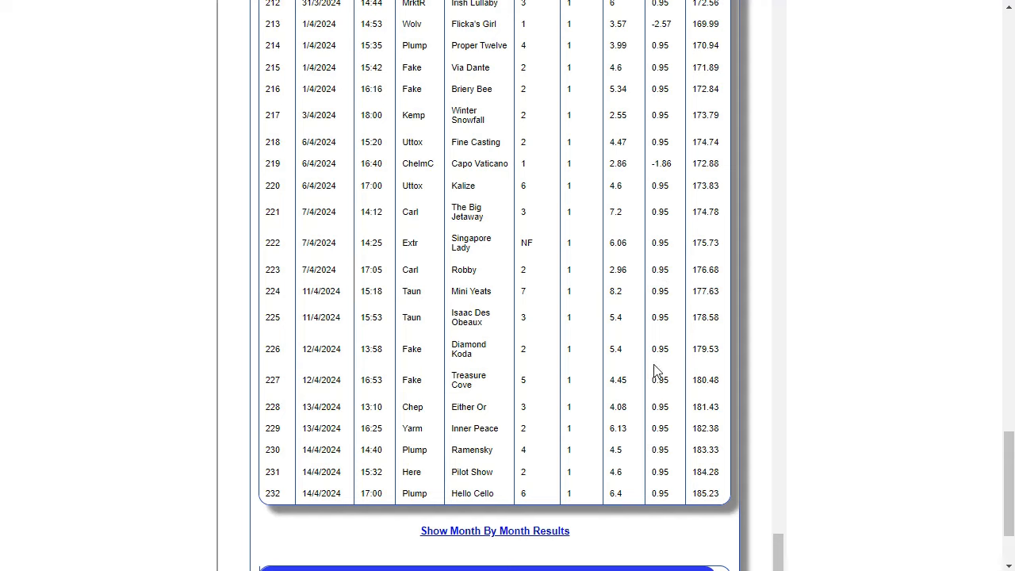